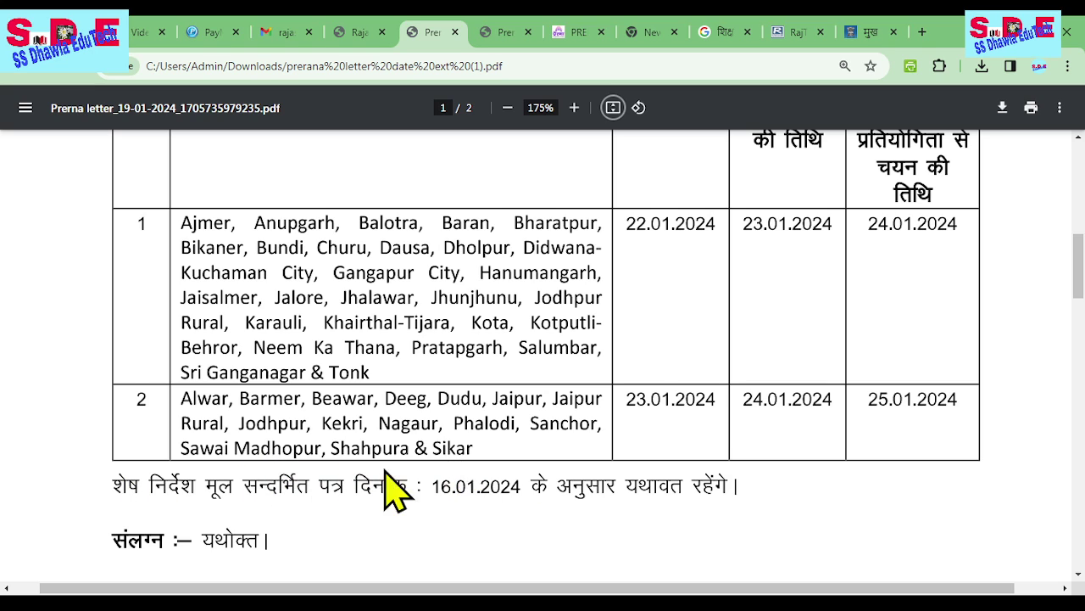
Read through the two-page Prerna date-extension letter, examining the district-wise dates, the signature block and the copy-to list.
scroll(450, 484, "up", 1)
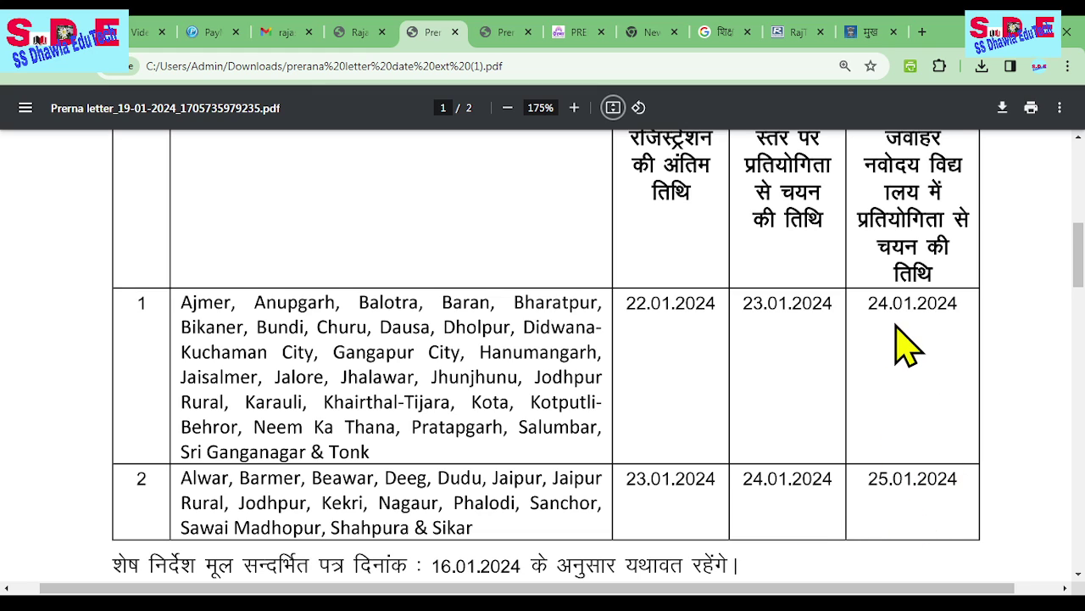
scroll(898, 329, "down", 2)
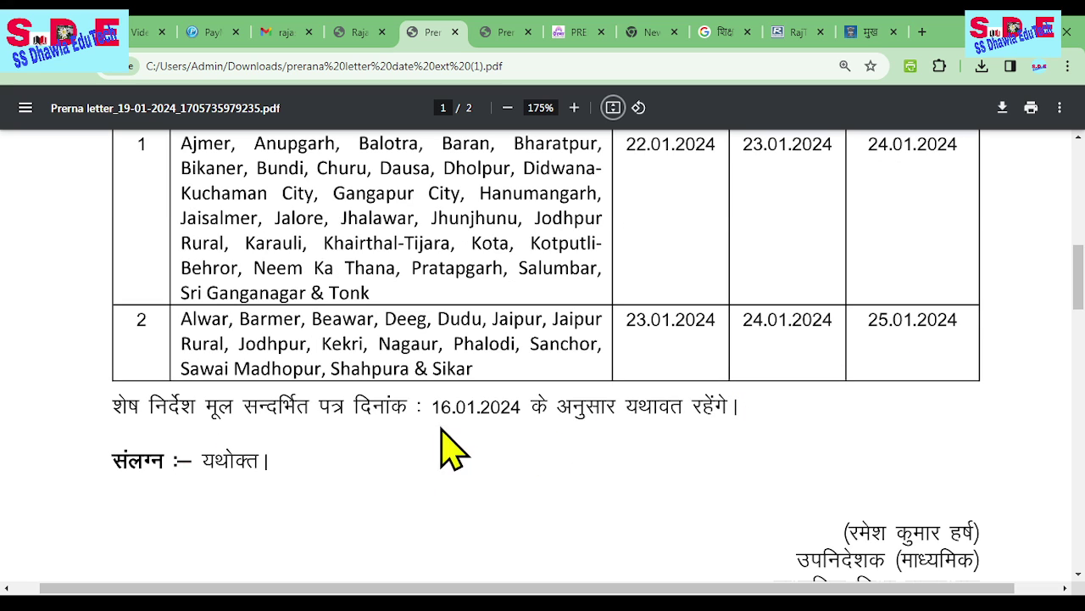
scroll(641, 450, "down", 6)
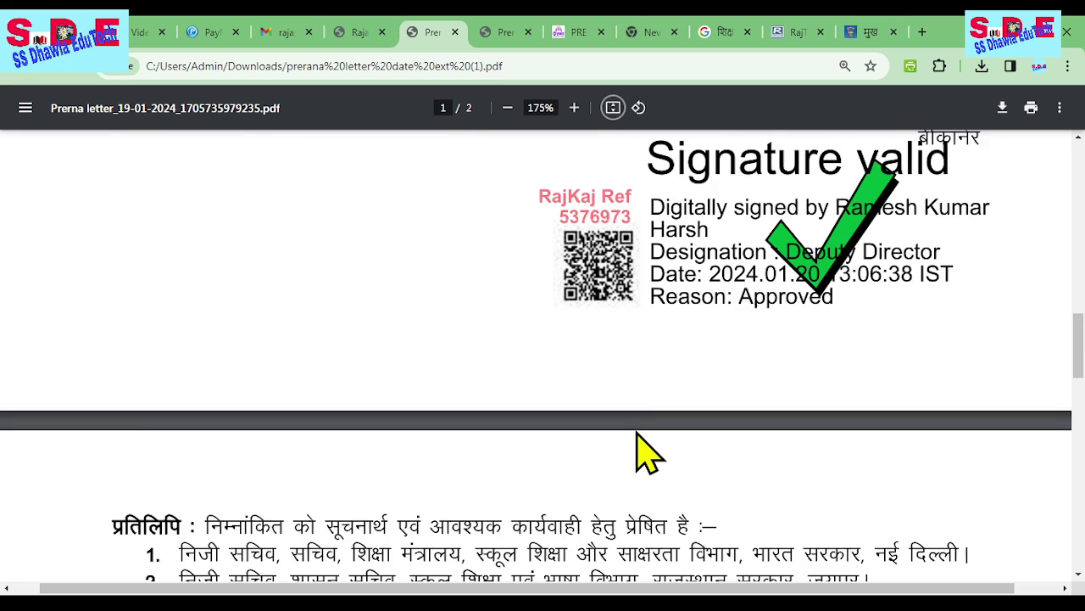
scroll(649, 453, "down", 3)
scroll(661, 458, "down", 2)
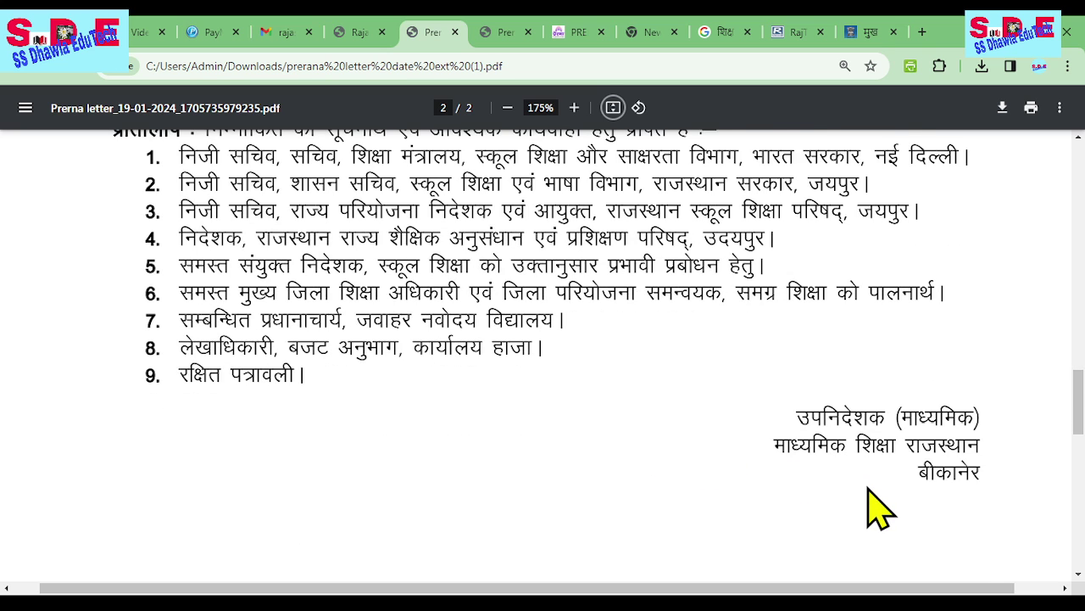
scroll(865, 501, "down", 10)
scroll(861, 492, "up", 10)
scroll(860, 479, "up", 7)
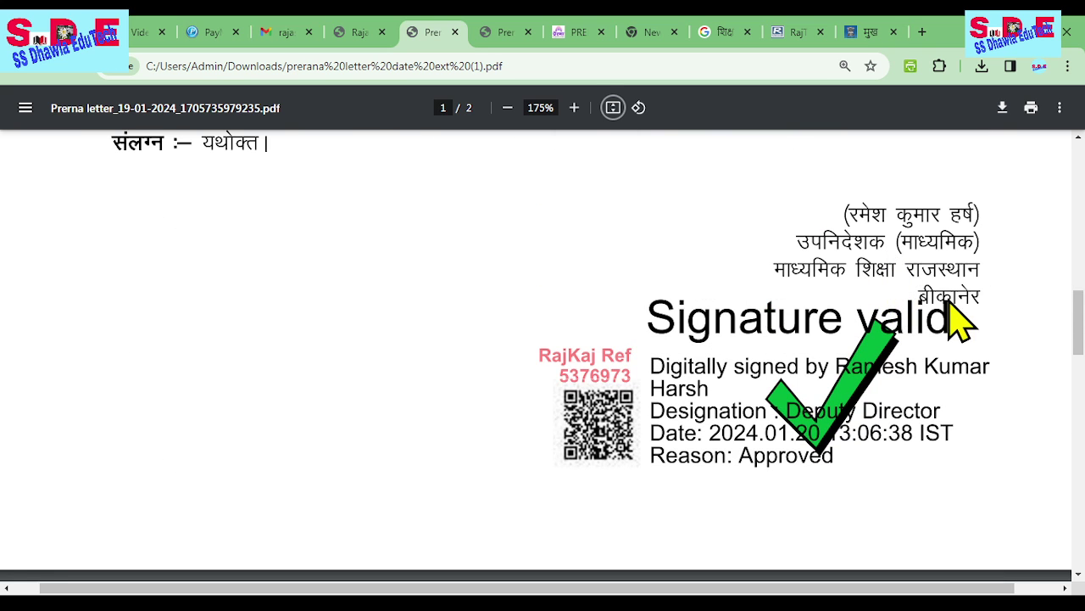
scroll(933, 357, "up", 14)
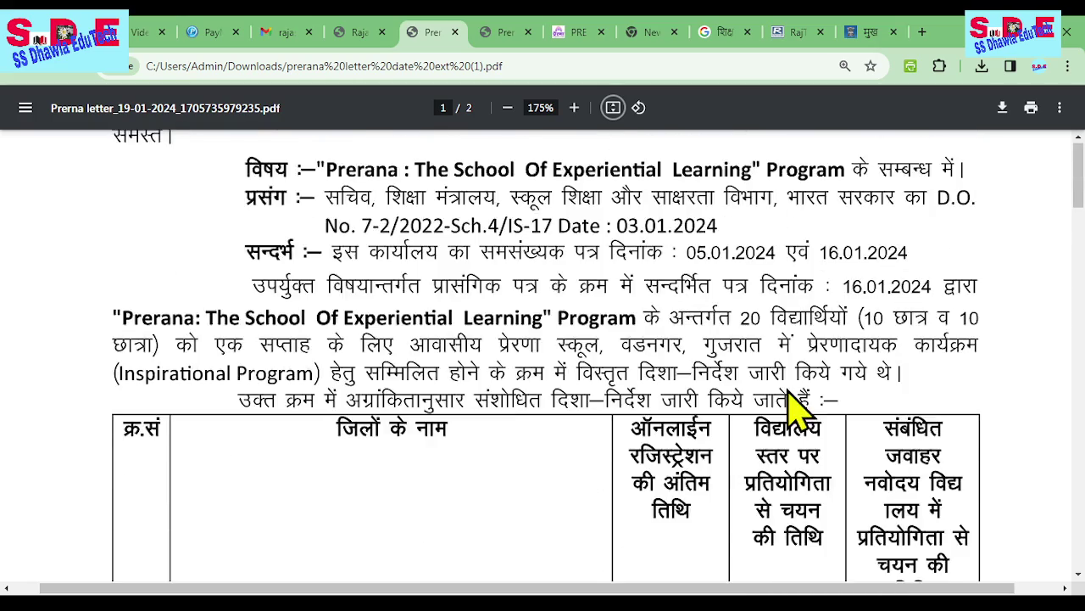
Open the Prerana Program Directions PDF and read the page 1 instructions on registration, selection and sending students to Gujarat.
left_click(514, 37)
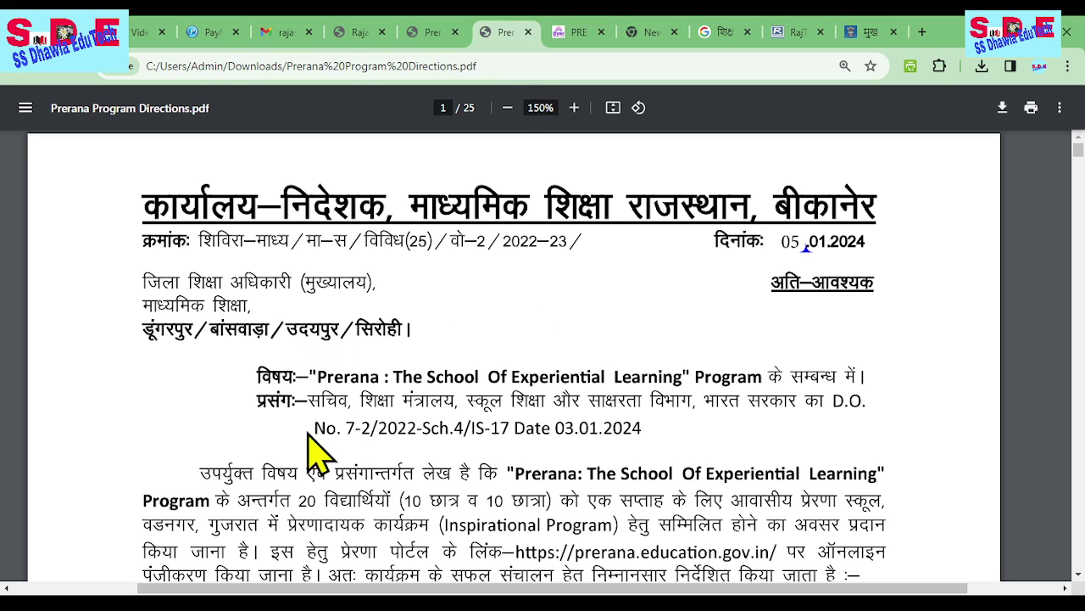
scroll(297, 428, "down", 1)
scroll(270, 394, "down", 2)
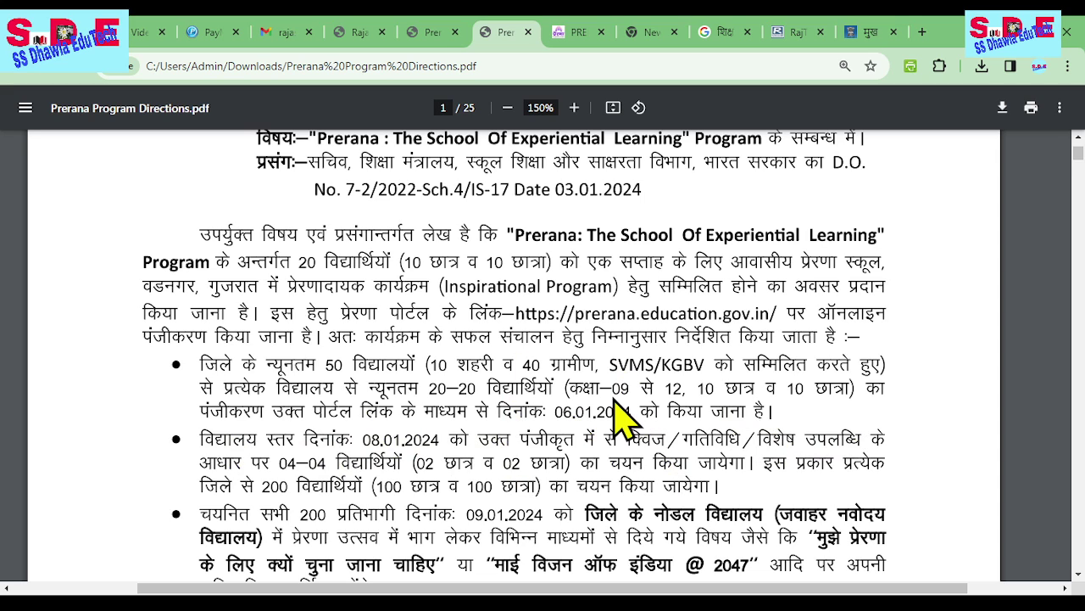
scroll(567, 458, "down", 1)
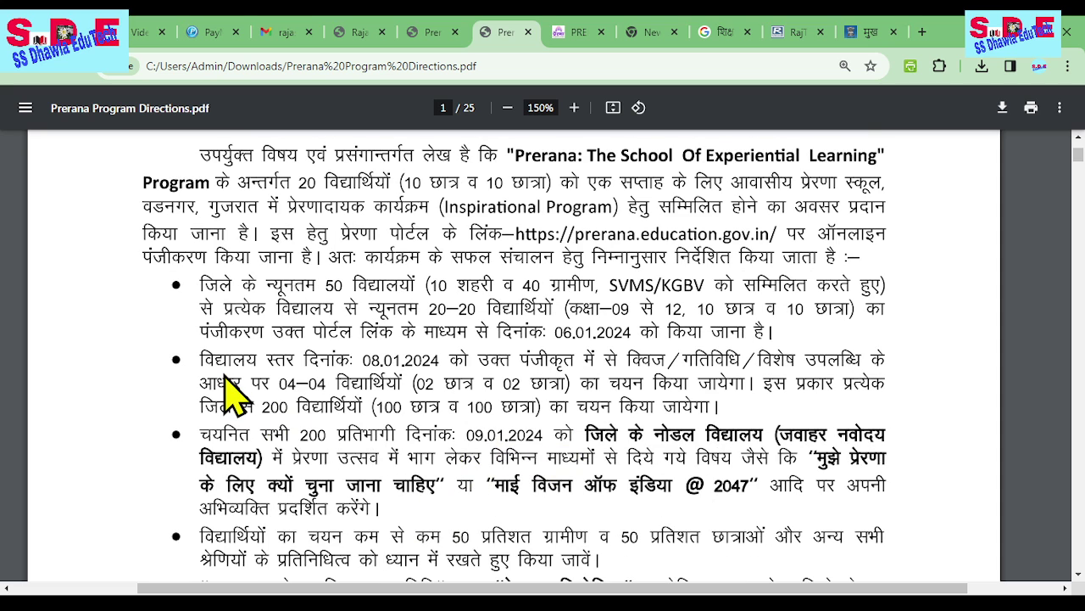
scroll(651, 411, "down", 1)
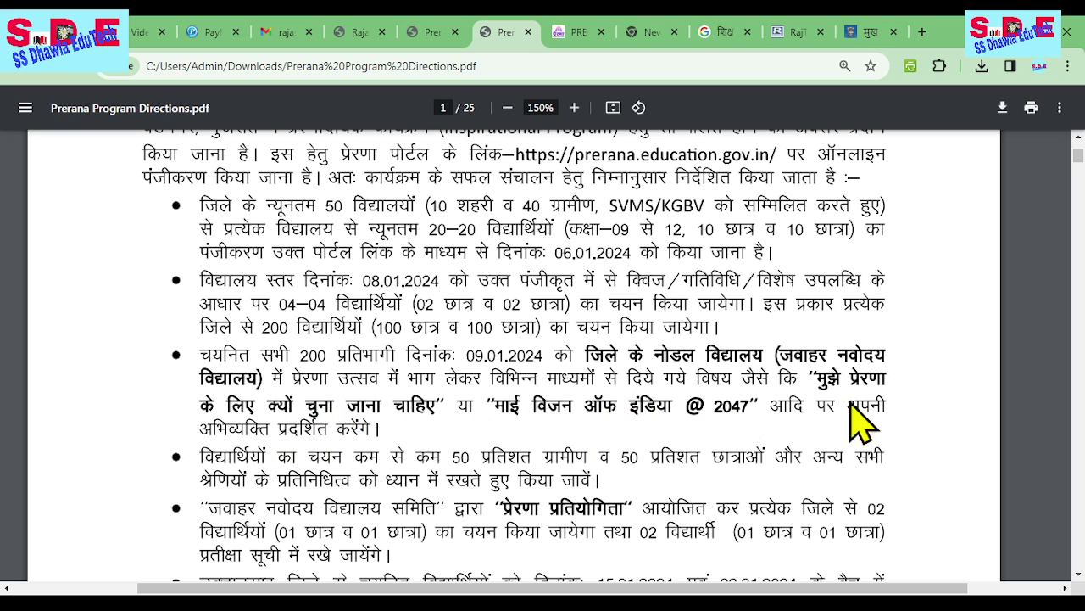
scroll(382, 449, "down", 1)
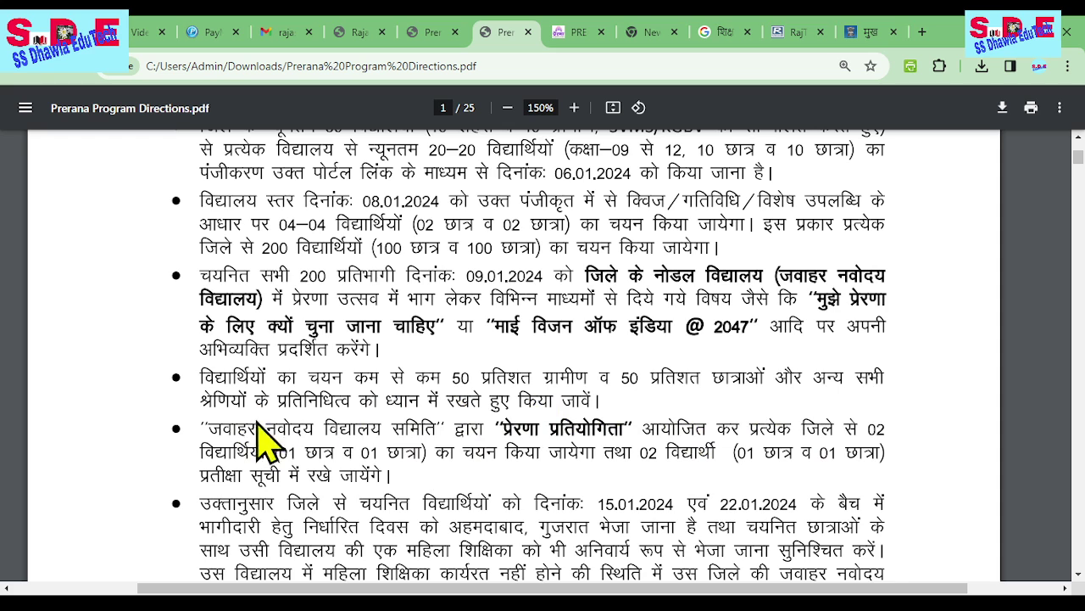
scroll(487, 437, "down", 1)
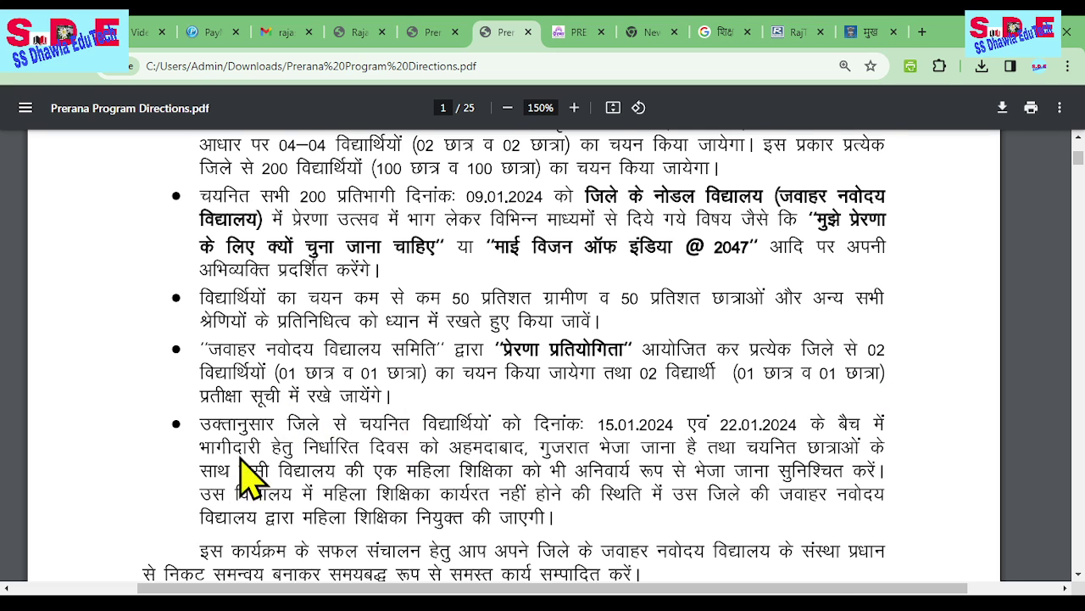
scroll(202, 456, "down", 1)
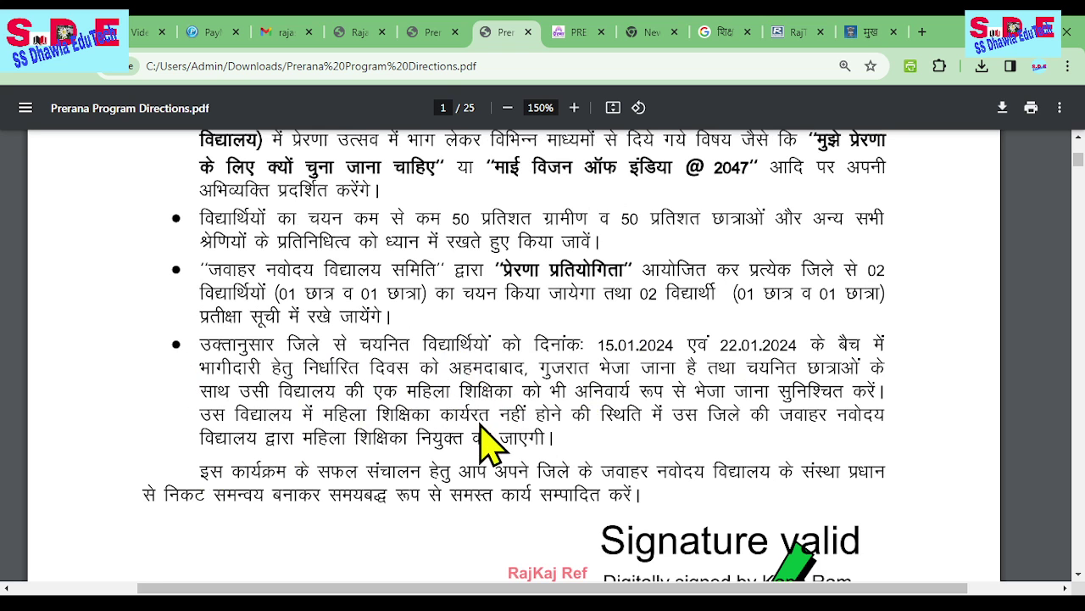
Review the directions again from the start of page 1 through the nodal officer table and contact details on page 2.
scroll(640, 420, "up", 8)
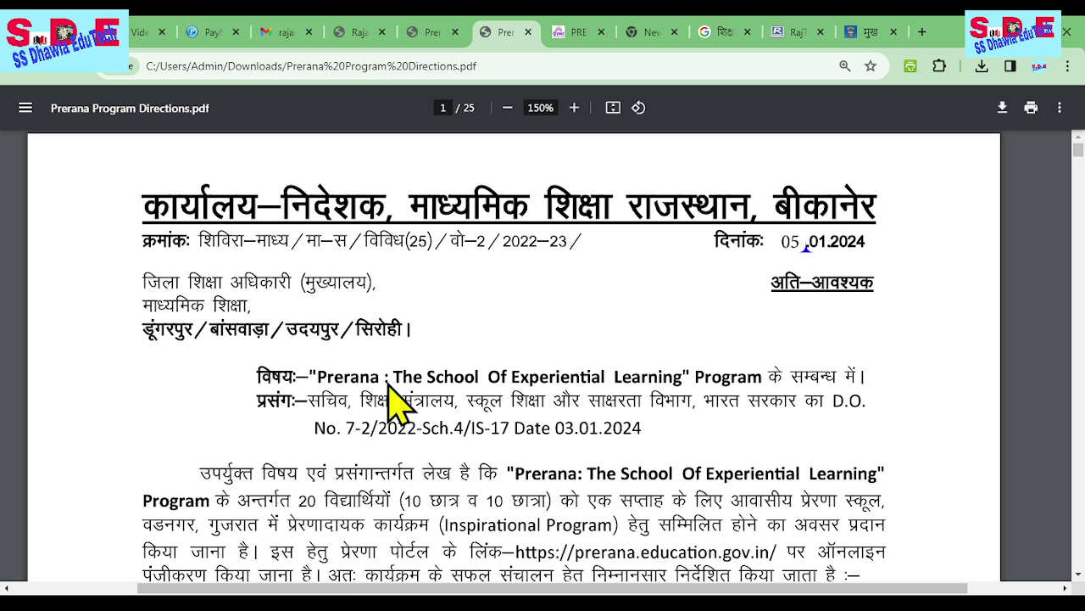
scroll(558, 361, "down", 1)
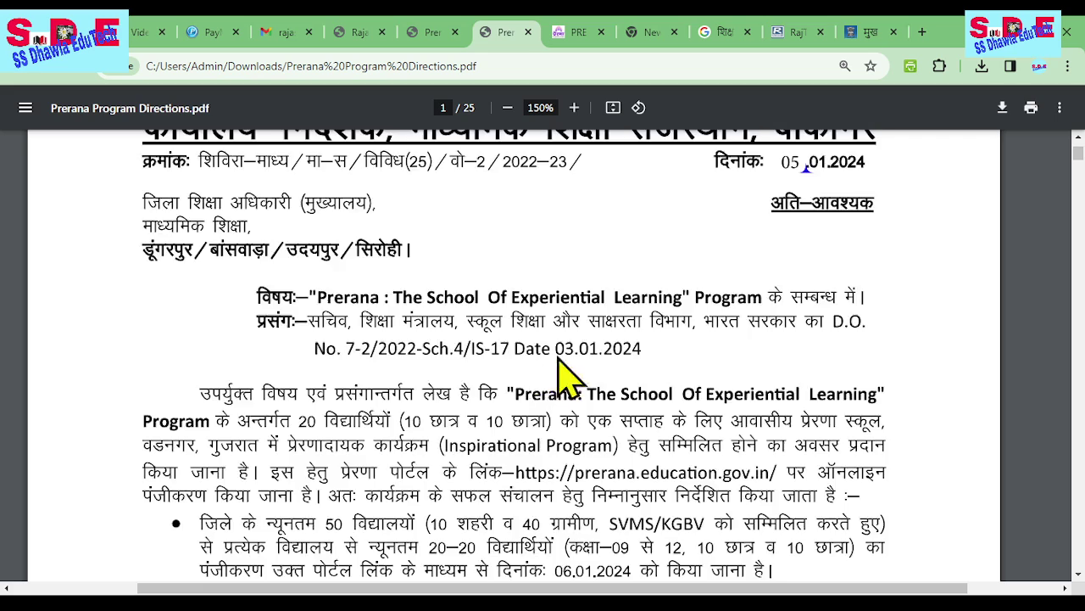
scroll(618, 387, "down", 10)
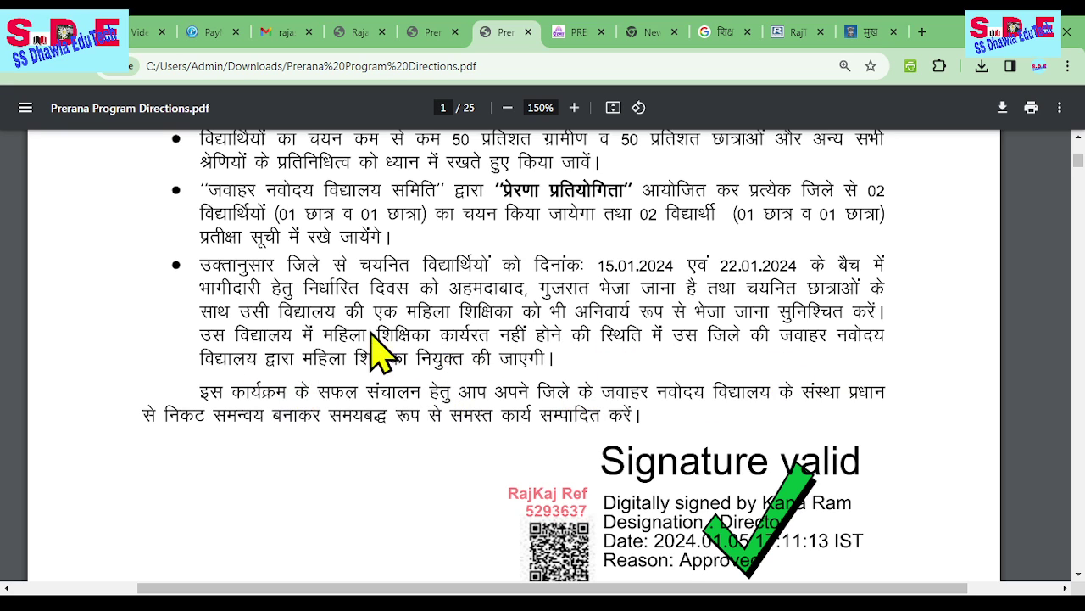
scroll(687, 468, "down", 4)
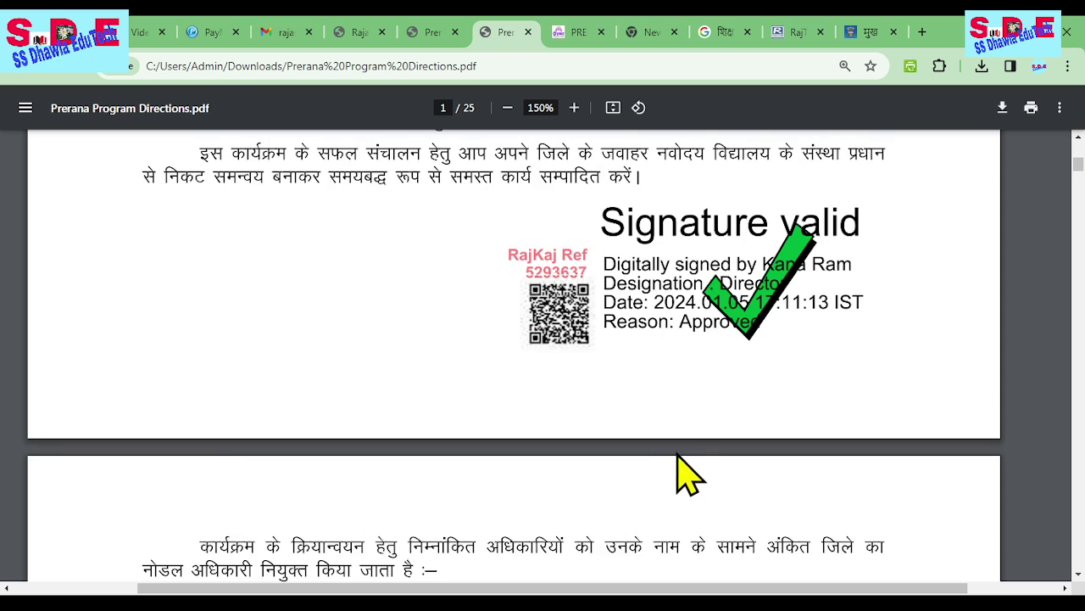
scroll(687, 468, "down", 3)
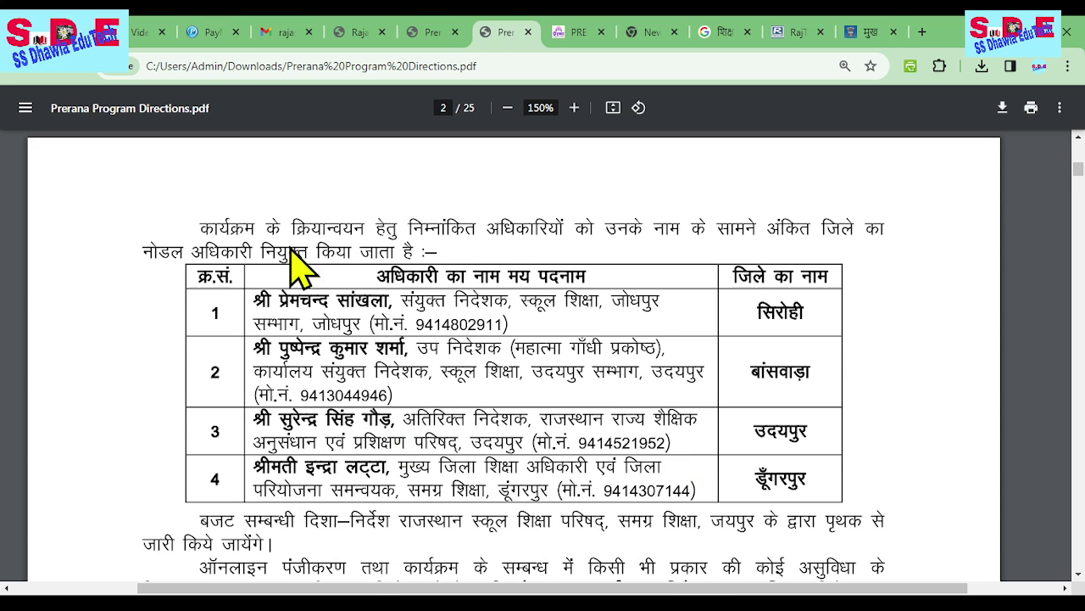
scroll(497, 321, "down", 2)
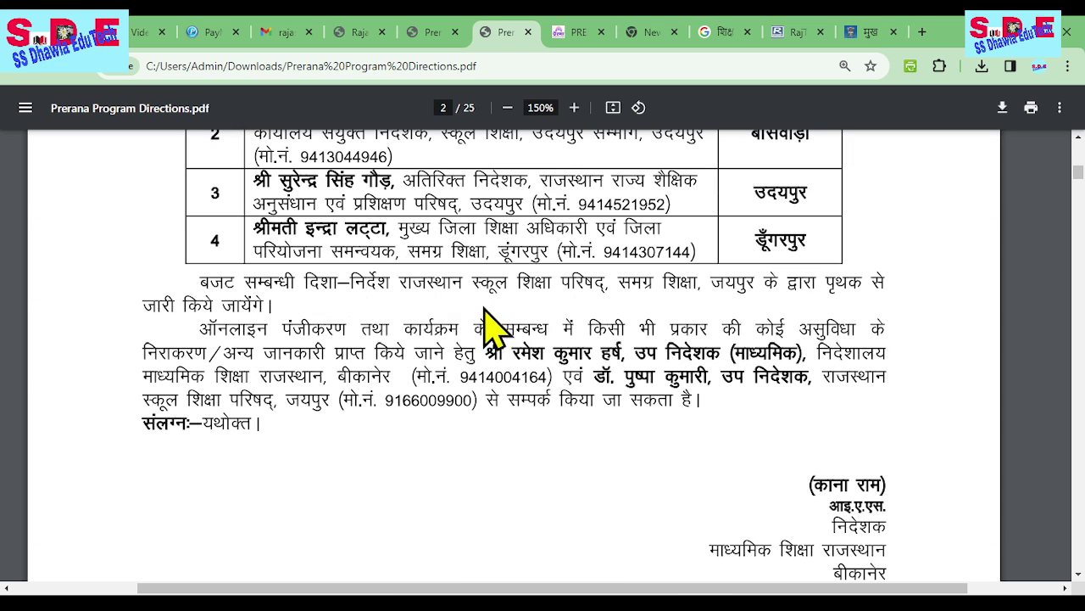
Return to the Prerna date-extension letter and examine the registration deadlines and both selection dates for each district group.
left_click(439, 33)
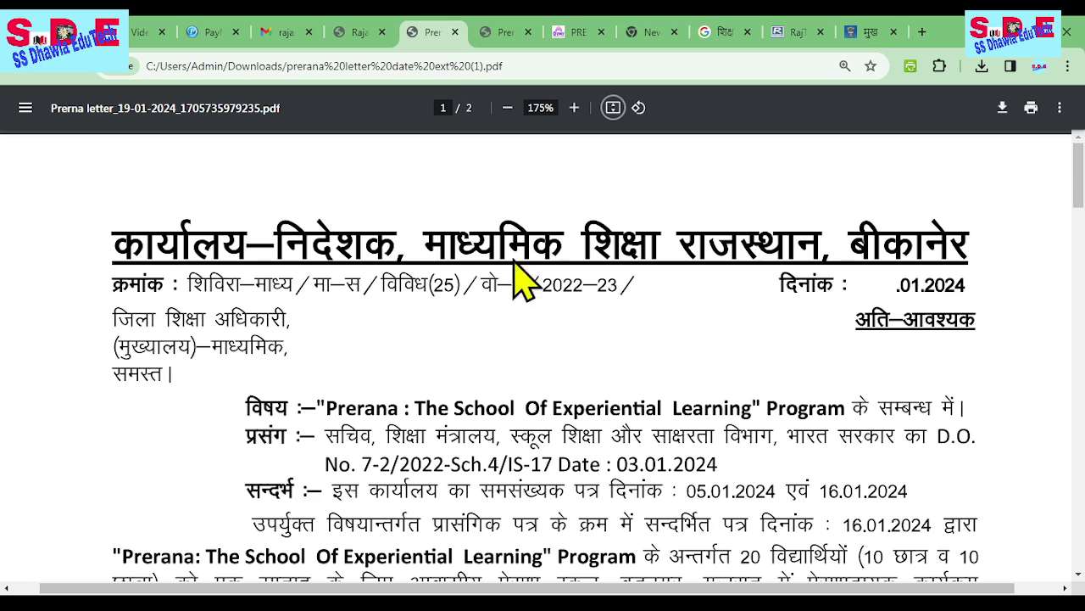
scroll(657, 521, "down", 3)
scroll(627, 509, "down", 1)
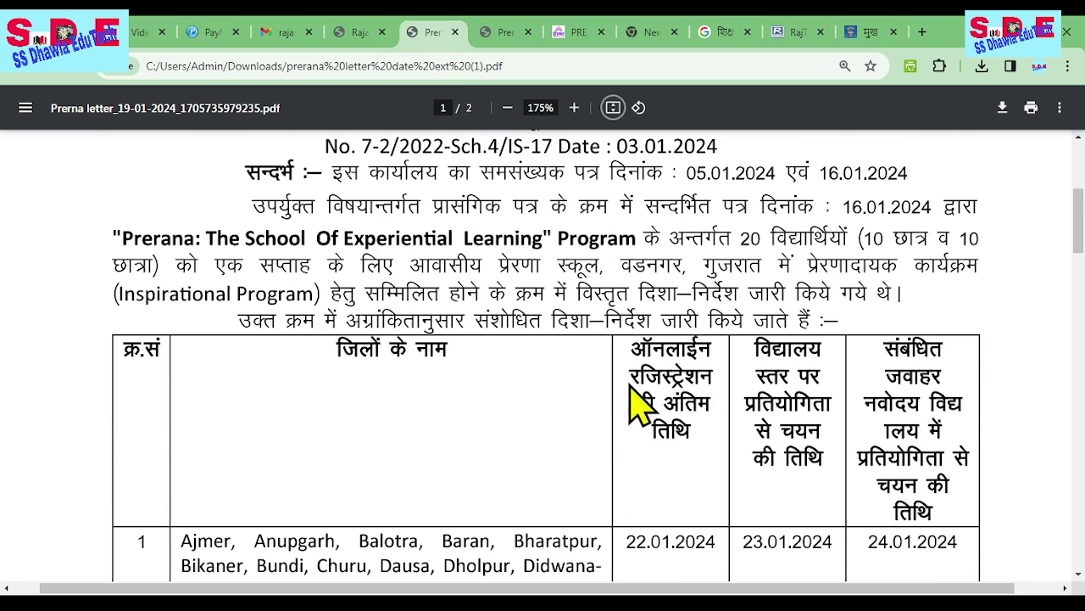
scroll(543, 424, "down", 2)
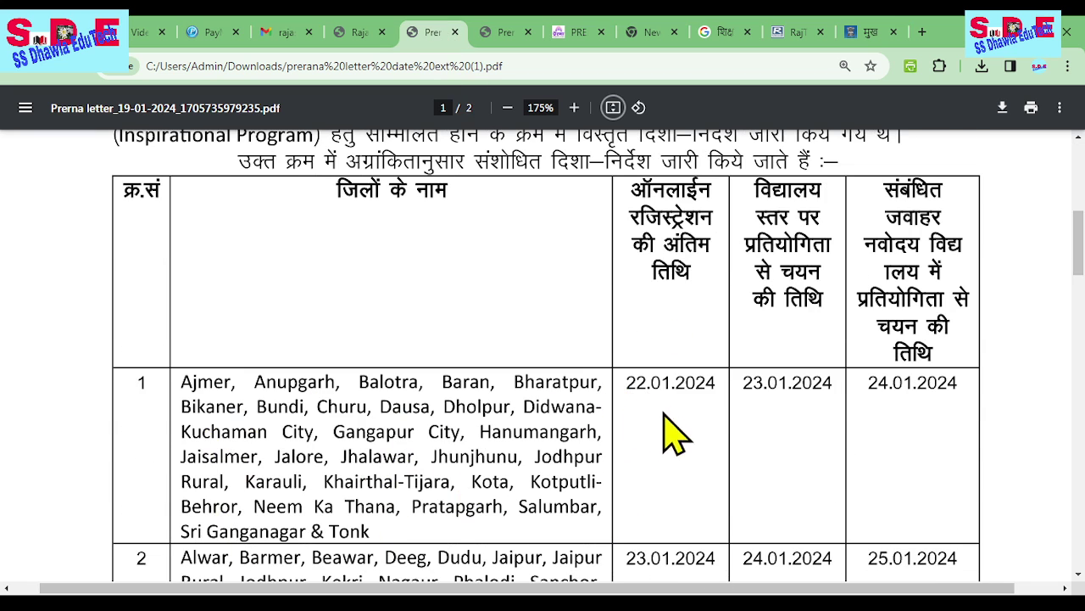
scroll(390, 543, "down", 1)
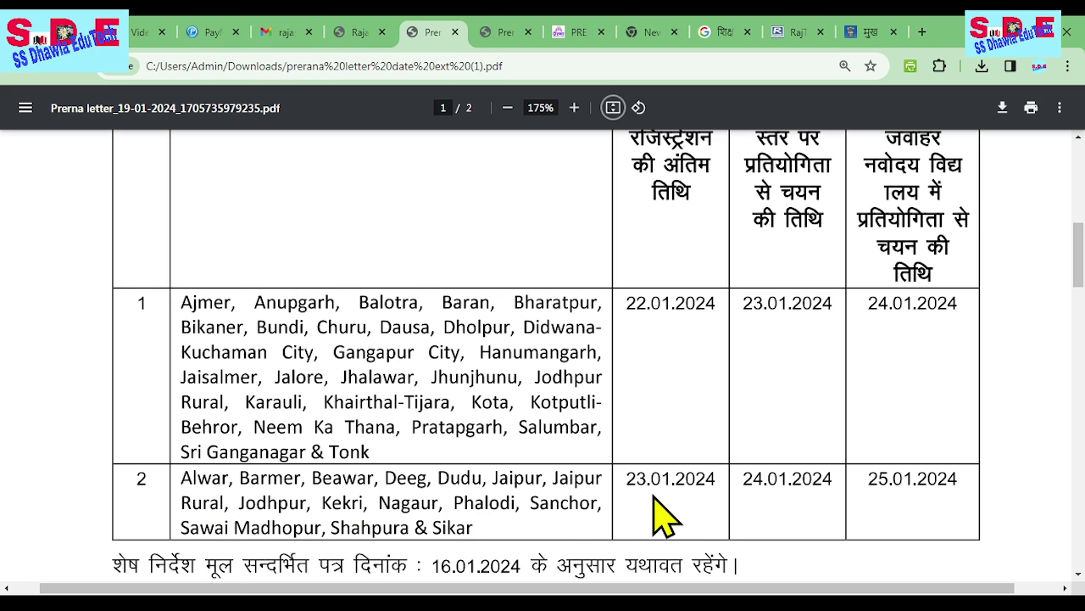
scroll(670, 517, "up", 1)
scroll(797, 428, "down", 1)
scroll(789, 441, "down", 1)
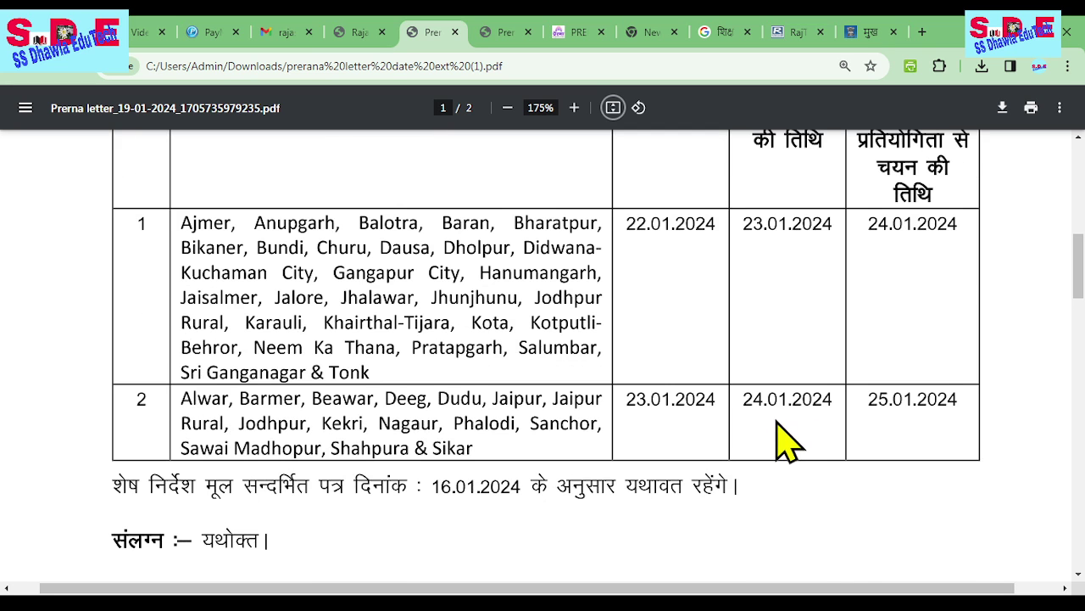
scroll(785, 428, "down", 1)
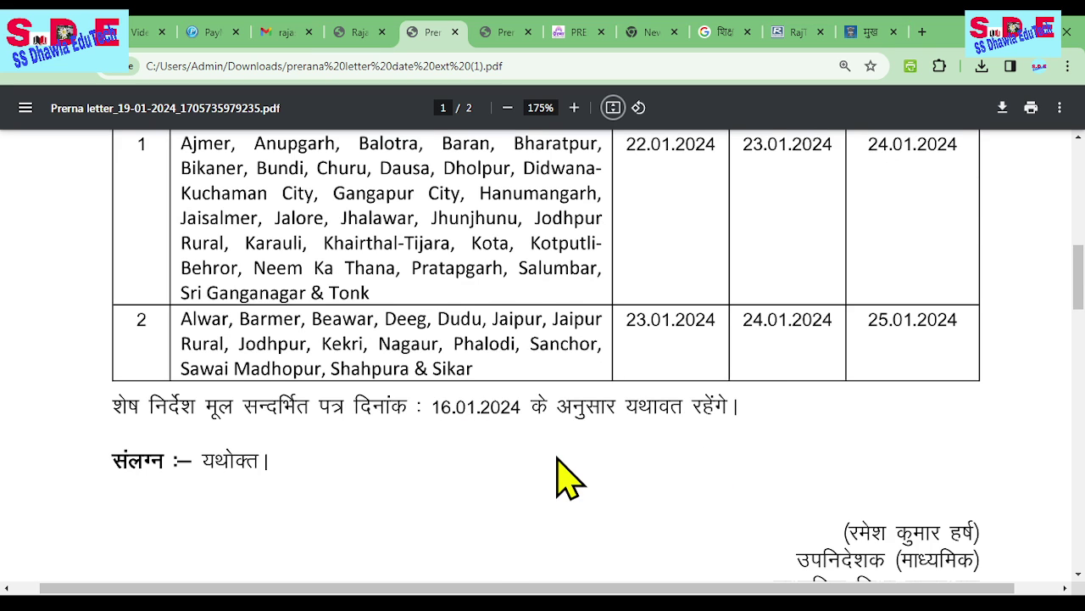
scroll(566, 479, "up", 5)
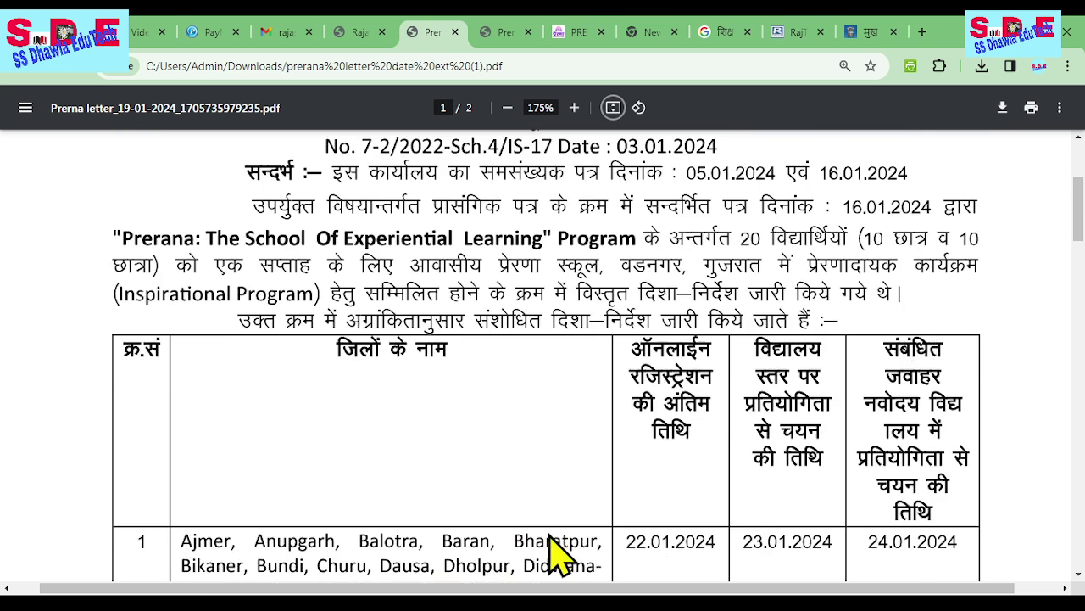
scroll(555, 551, "up", 1)
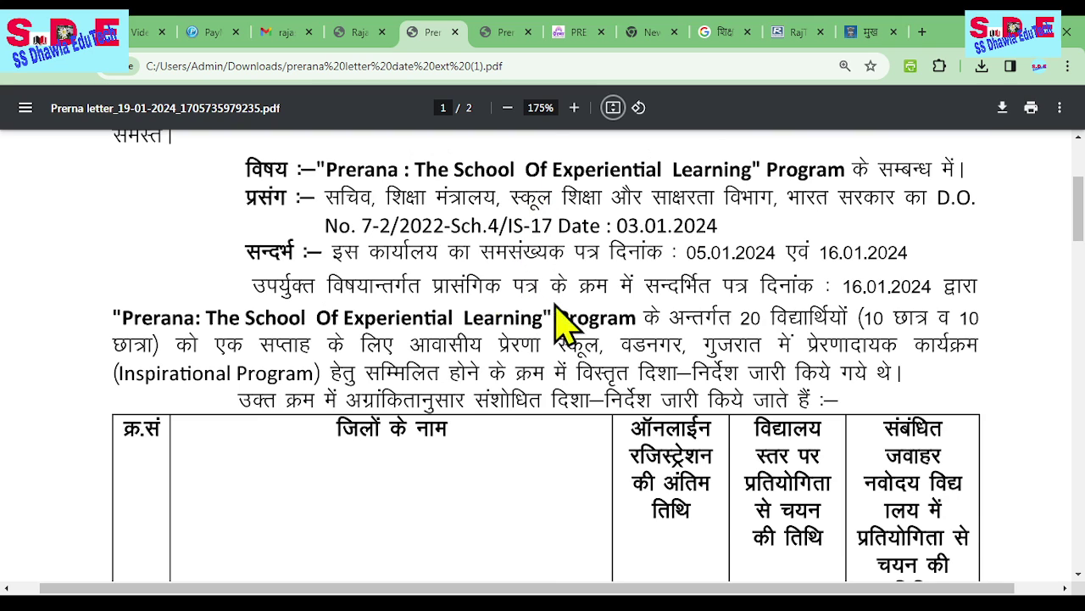
Switch to the Prerana portal and look over its home page down to the program information links.
left_click(577, 32)
scroll(642, 307, "up", 5)
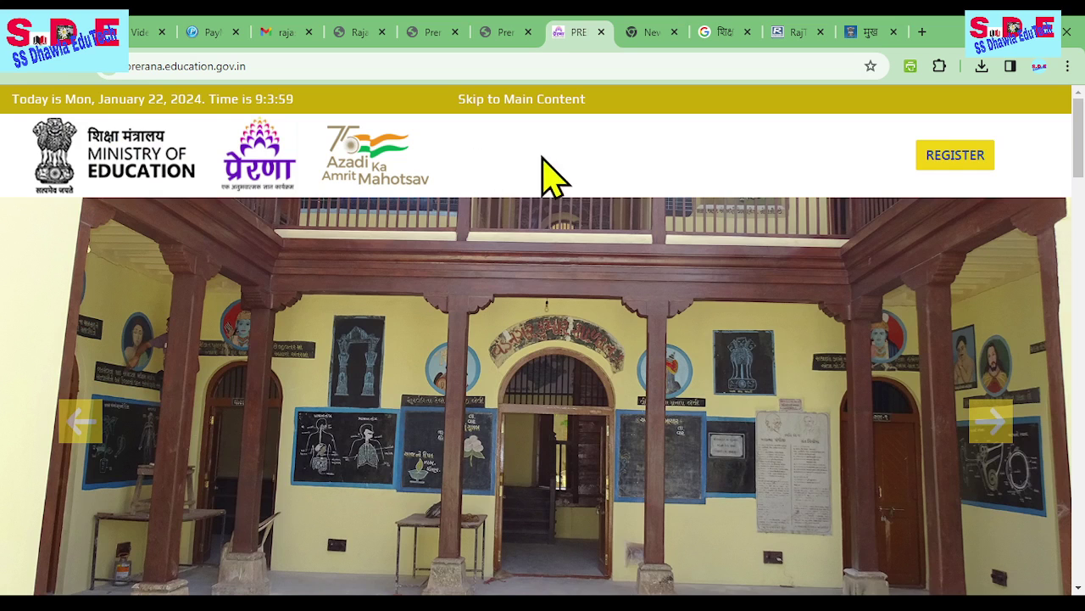
scroll(661, 266, "down", 5)
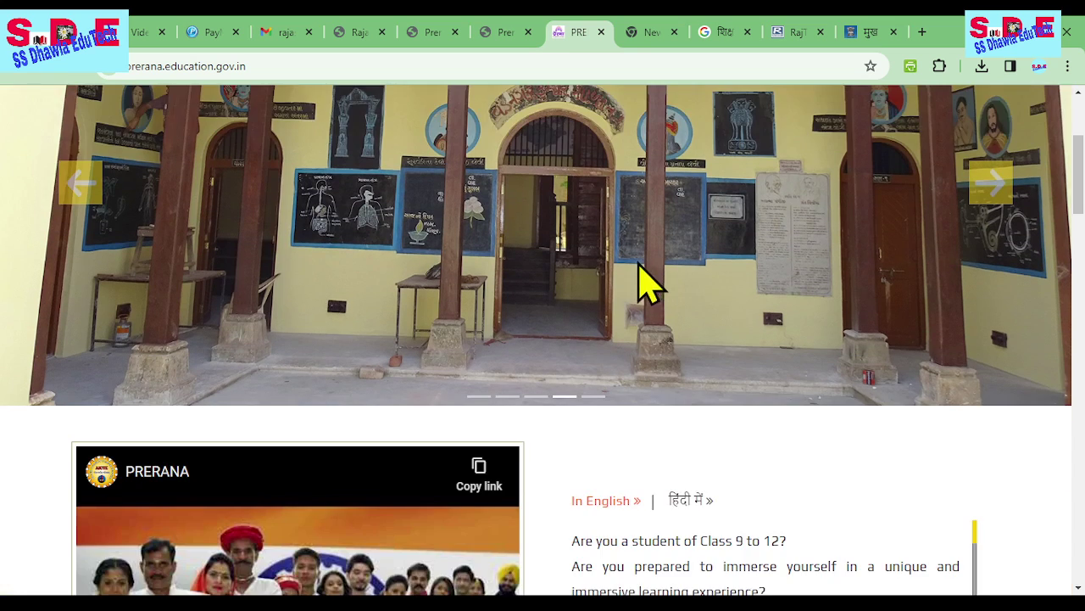
scroll(643, 271, "down", 2)
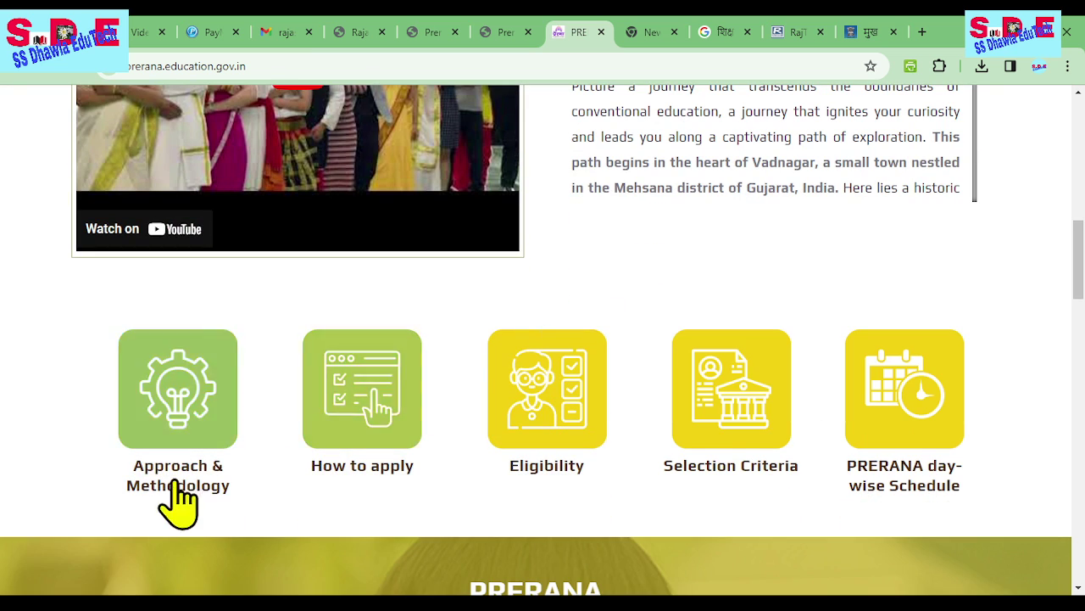
View the portal's How to apply instructions and its Eligibility information, closing each pop-up after reading.
left_click(346, 471)
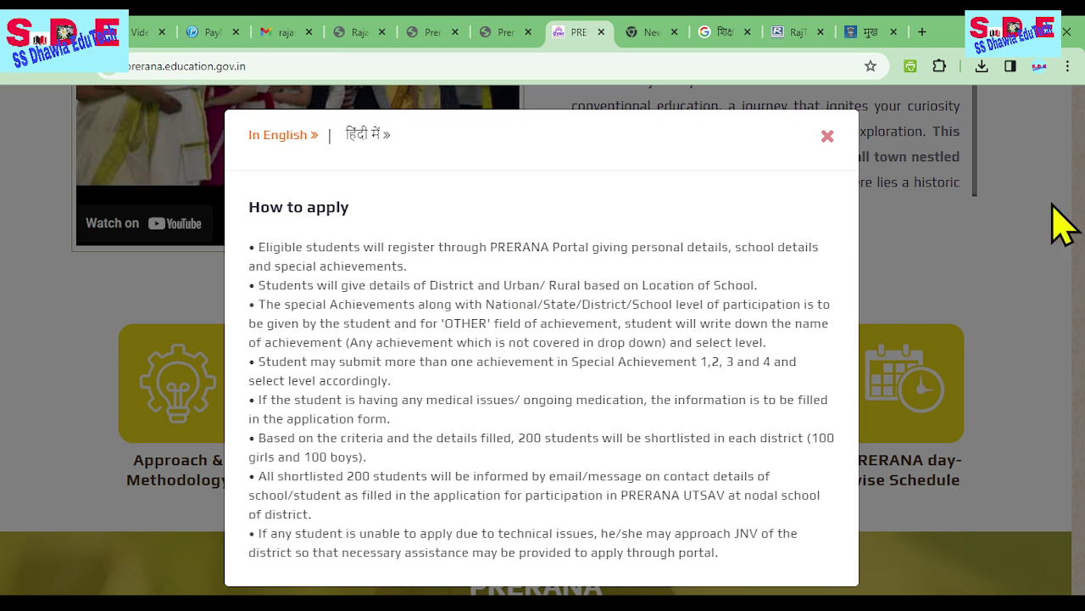
left_click(826, 137)
left_click(524, 423)
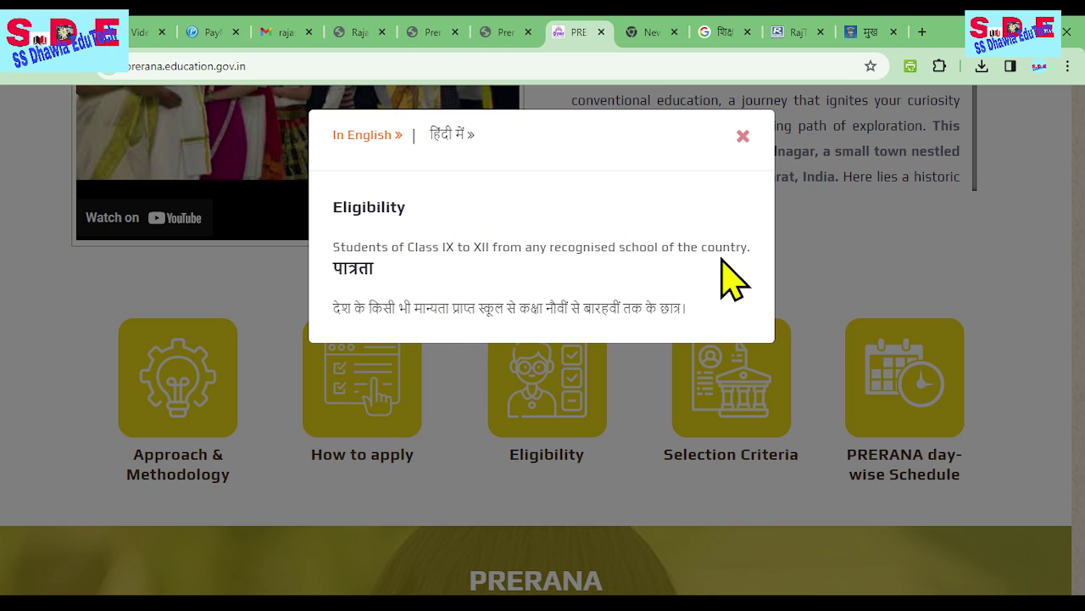
left_click(743, 137)
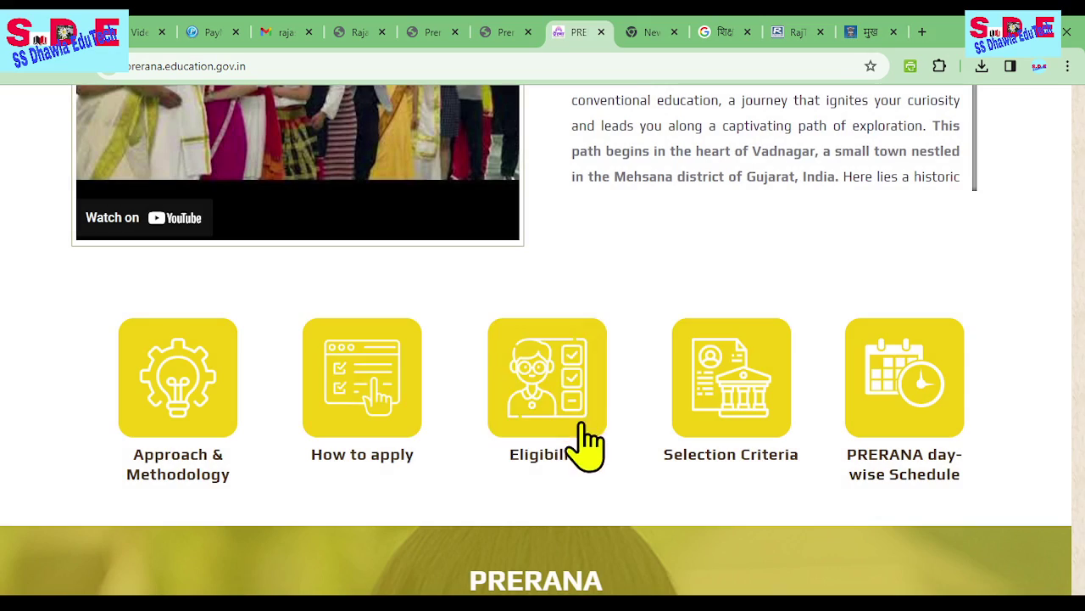
Read the portal's Selection Criteria for participants from Stage I through Stage III and close the pop-up.
left_click(720, 429)
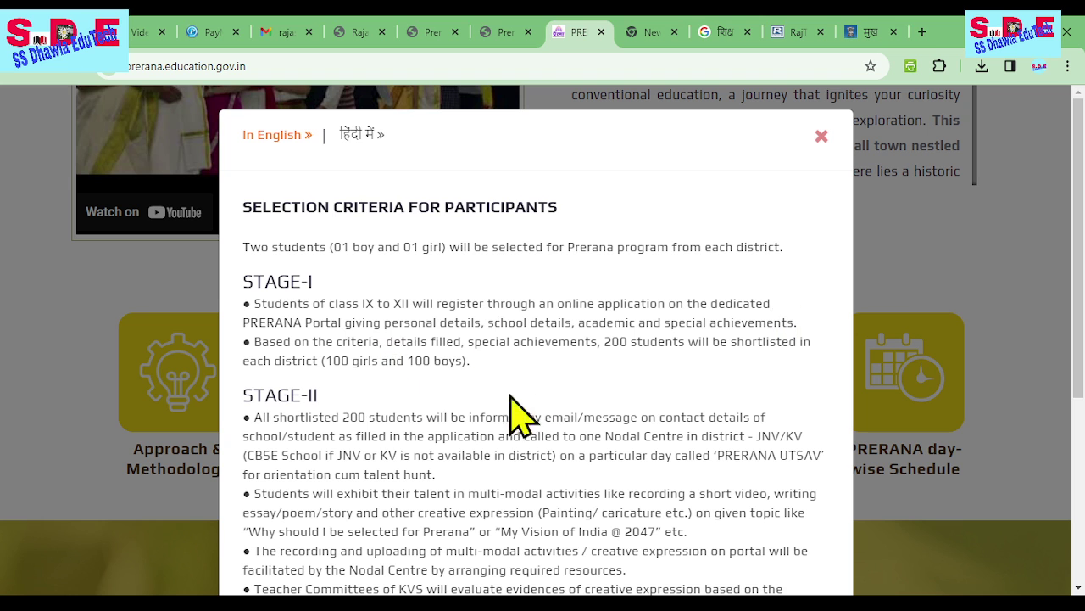
scroll(562, 356, "down", 1)
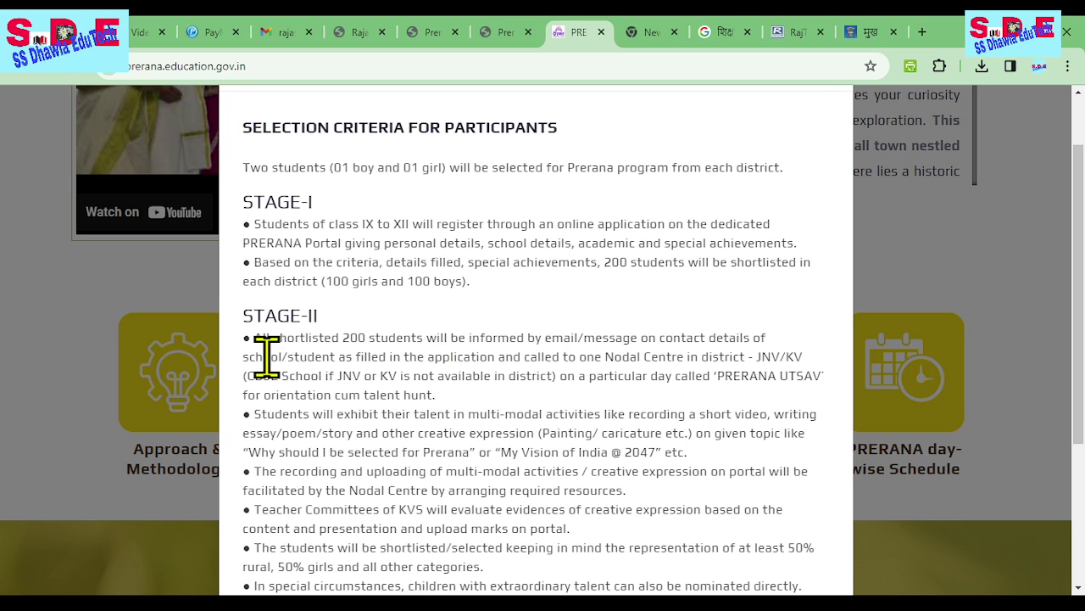
scroll(484, 414, "down", 3)
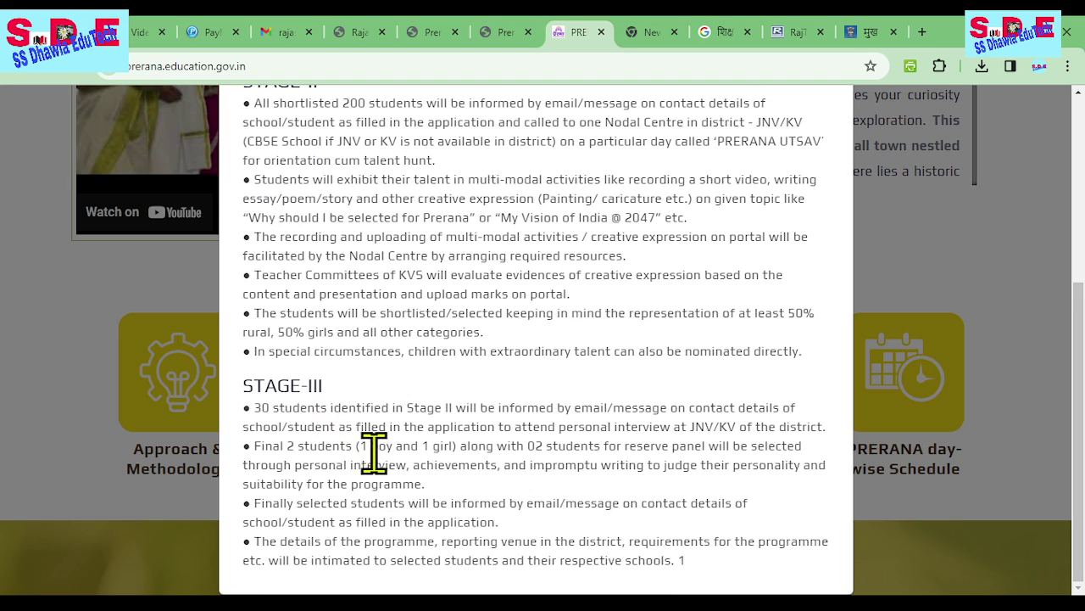
scroll(586, 398, "up", 4)
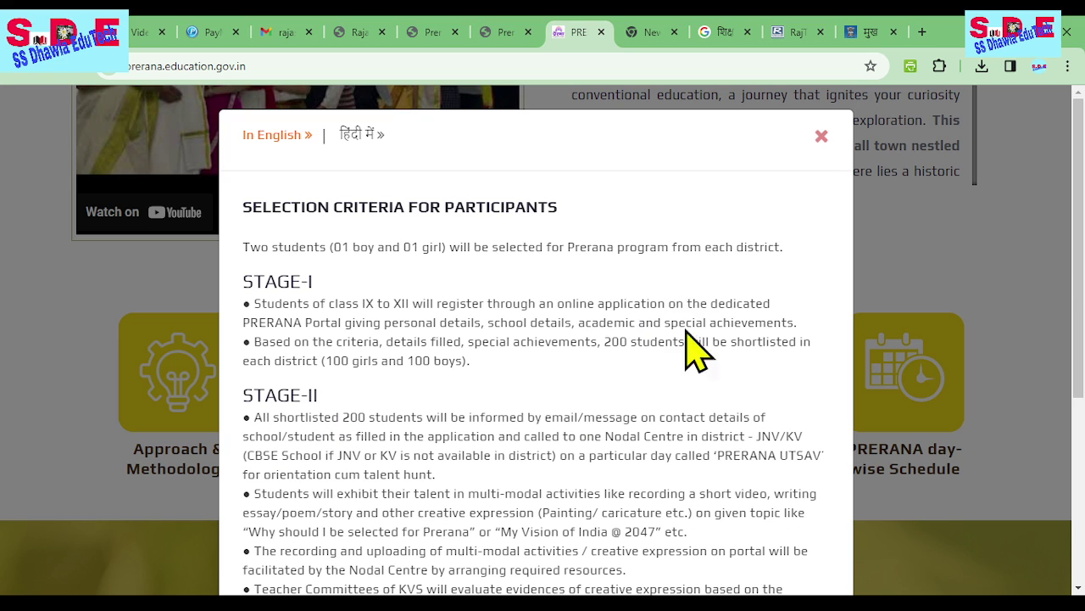
left_click(821, 129)
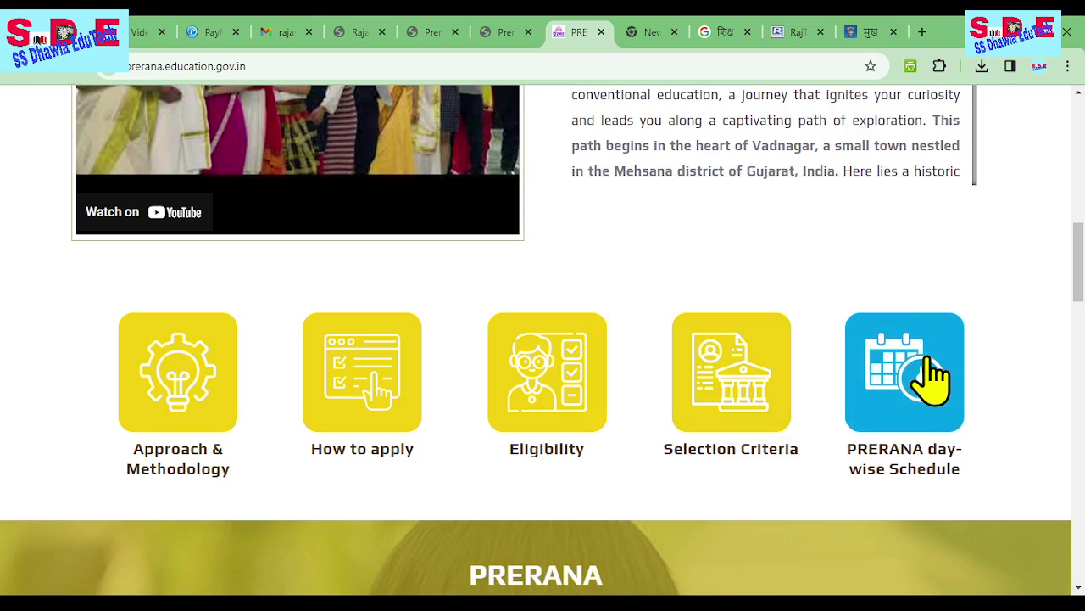
Look over the PRERANA day-wise schedule and its exemplar activities, and close the pop-up.
left_click(922, 409)
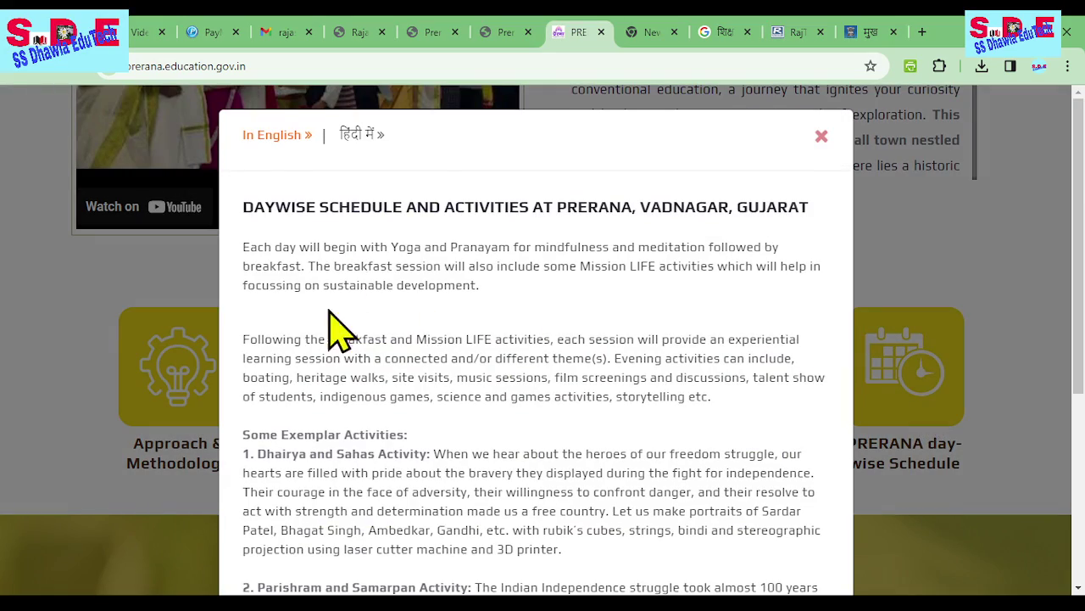
scroll(365, 335, "down", 4)
scroll(735, 223, "up", 4)
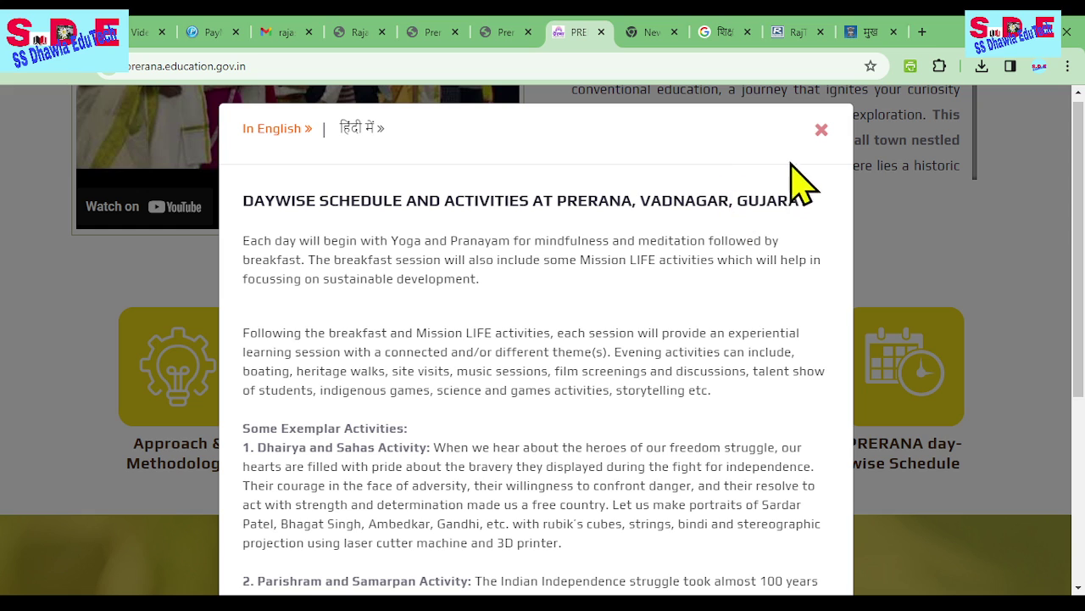
left_click(821, 131)
Open the PRERANA registration form from the portal's home page.
scroll(746, 258, "up", 5)
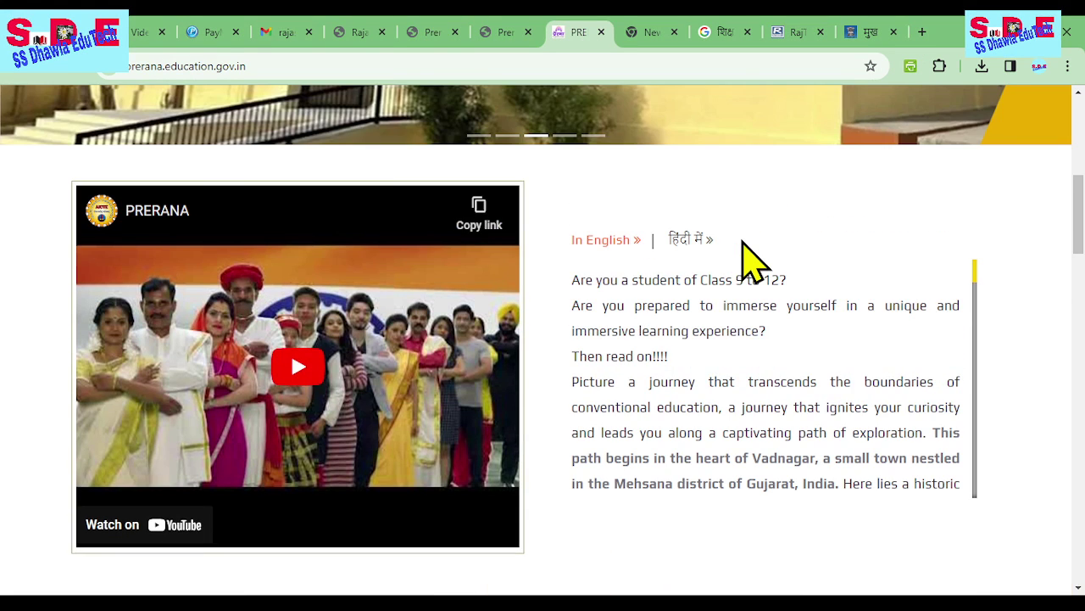
scroll(746, 259, "up", 6)
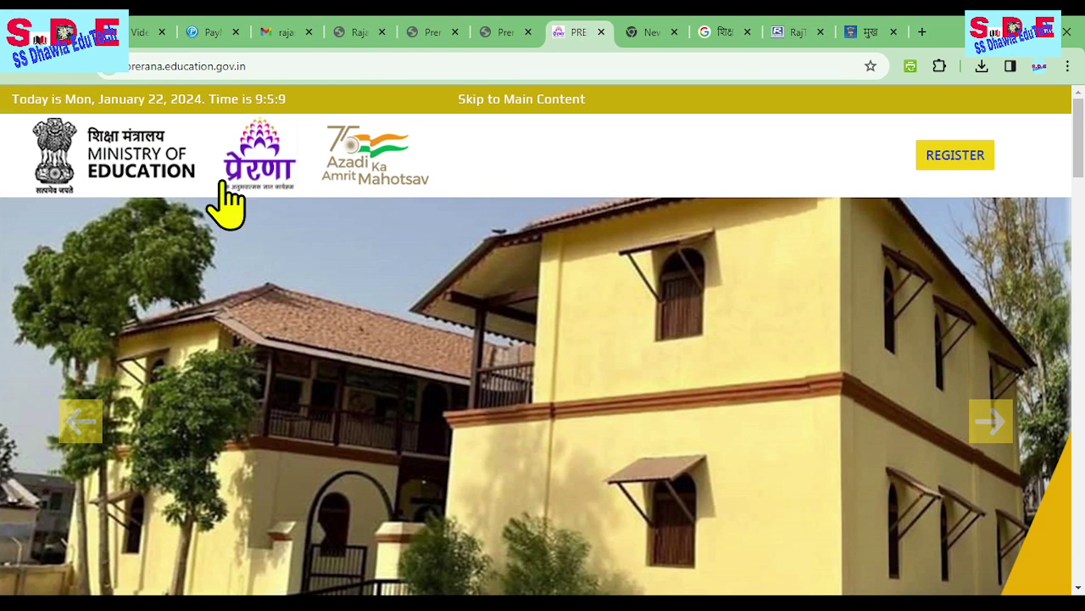
left_click(963, 156)
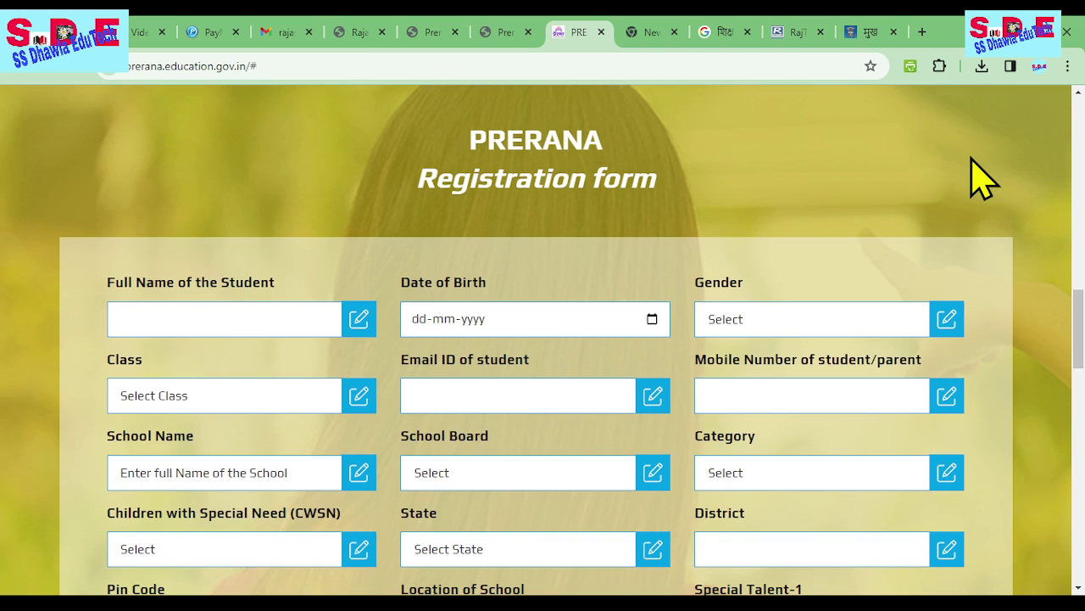
scroll(975, 176, "down", 1)
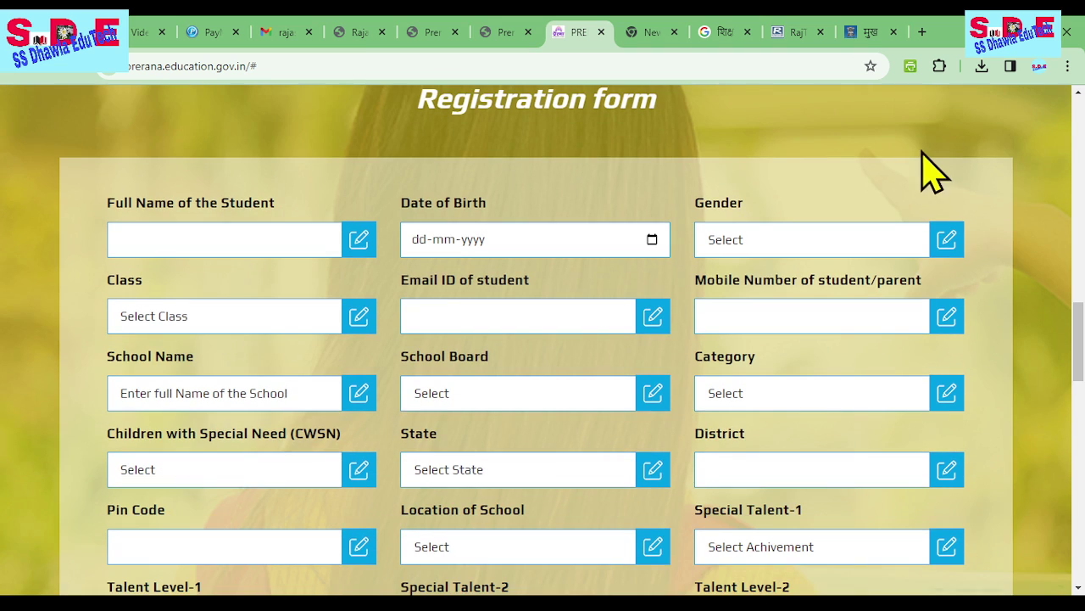
Enter the student's full name and date of birth in the registration form.
left_click(192, 229)
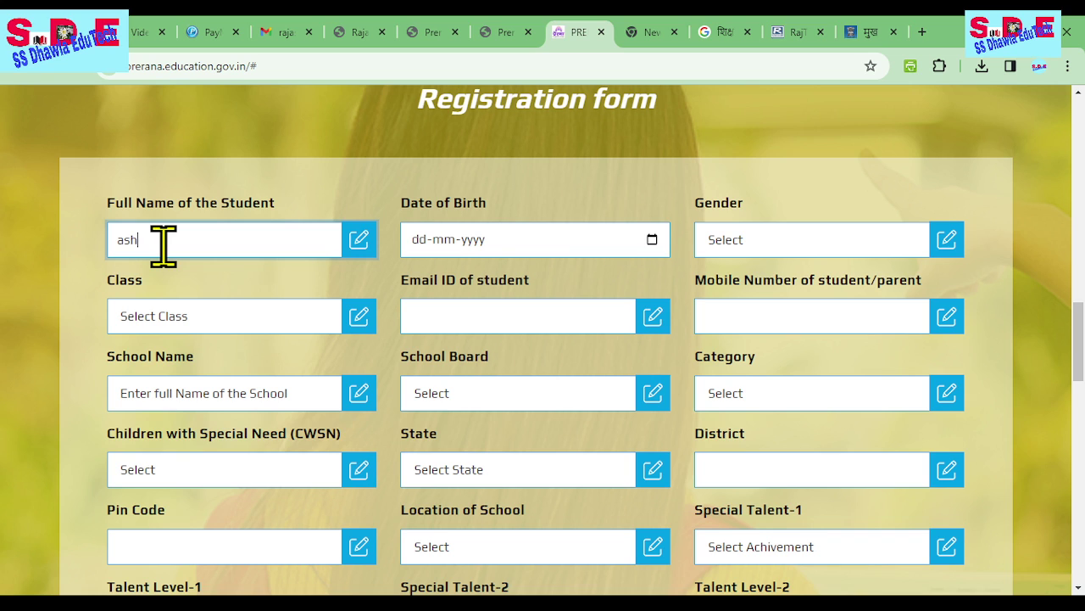
left_click(475, 239)
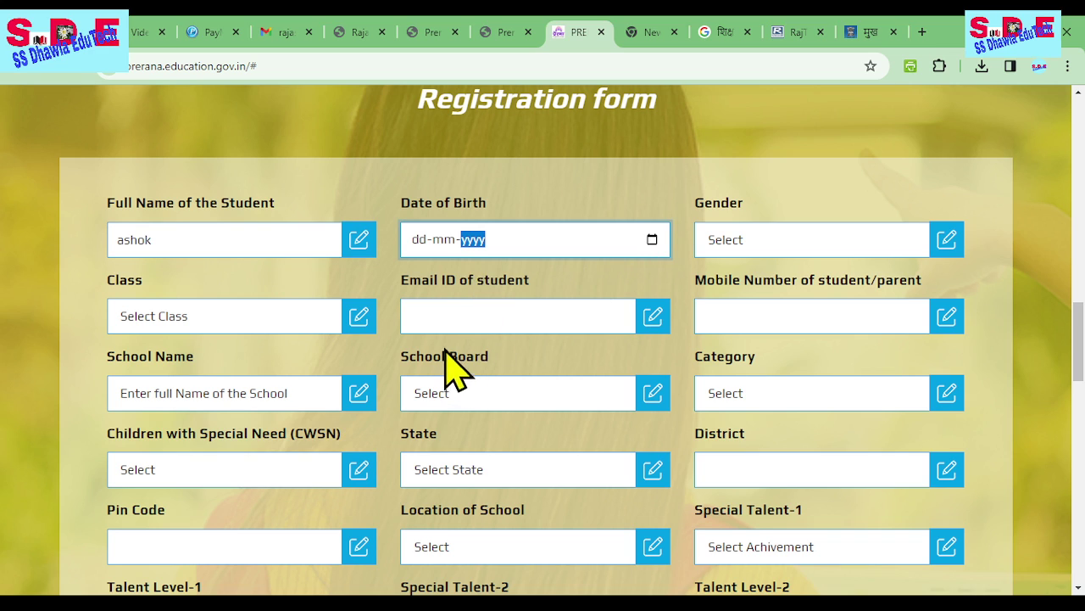
type("31102008")
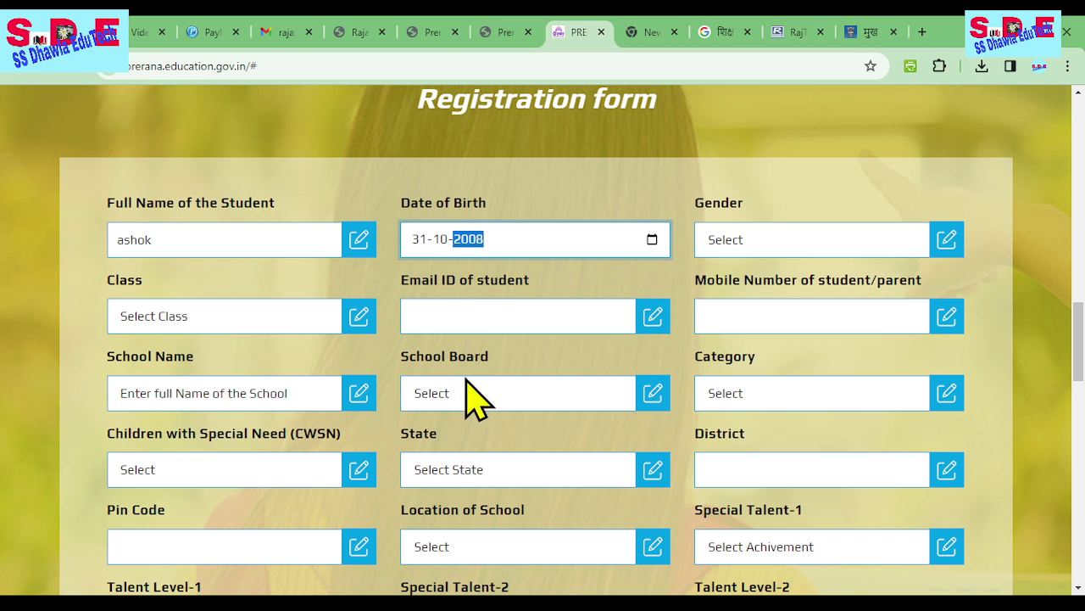
left_click(466, 378)
Set the student's gender to Male and the class to XII.
left_click(765, 244)
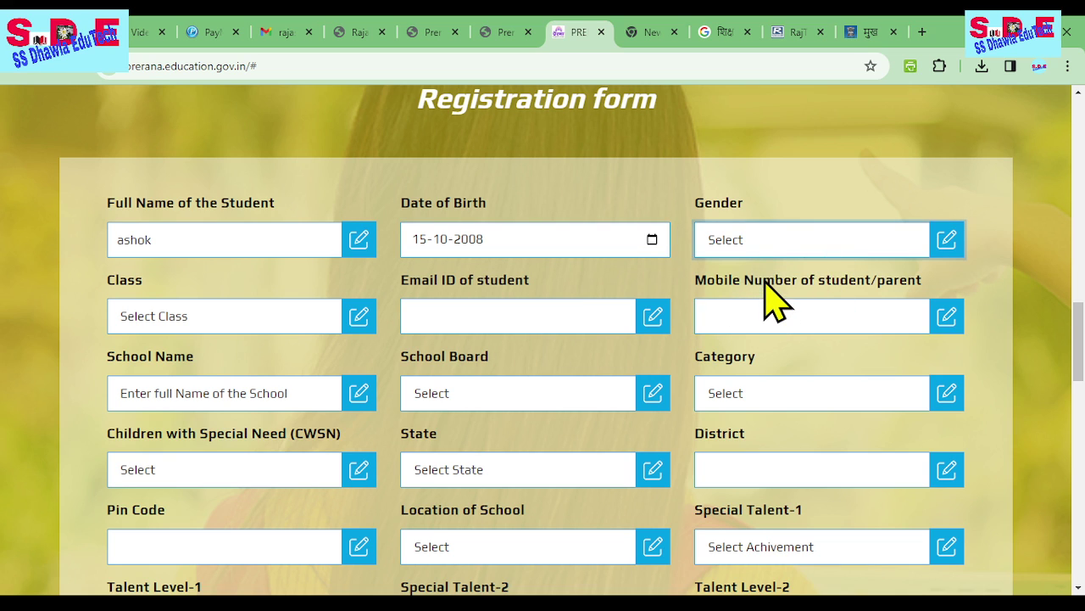
key("Down")
left_click(182, 317)
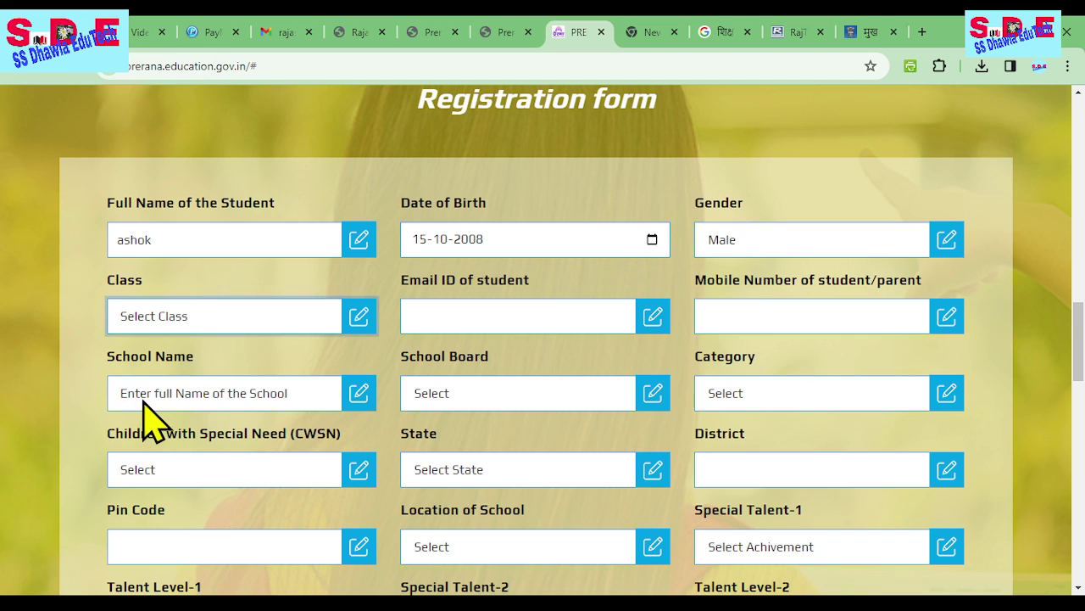
key("Down")
key("Down")
key("Down")
key("Down")
Look over the student's email ID and the student/parent mobile number fields, leaving them blank.
left_click(489, 315)
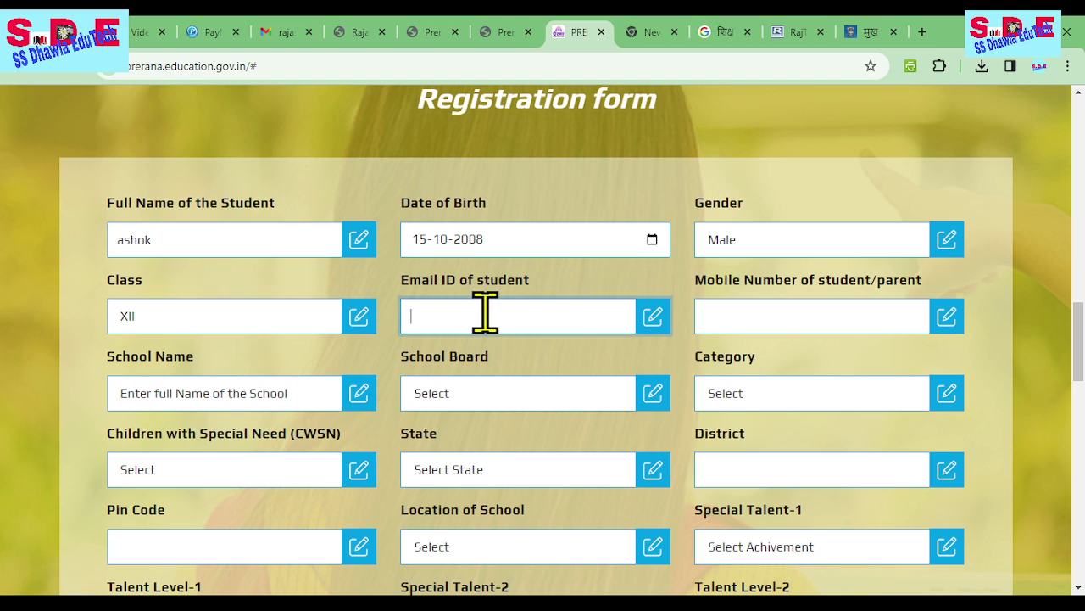
left_click(592, 275)
left_click(770, 327)
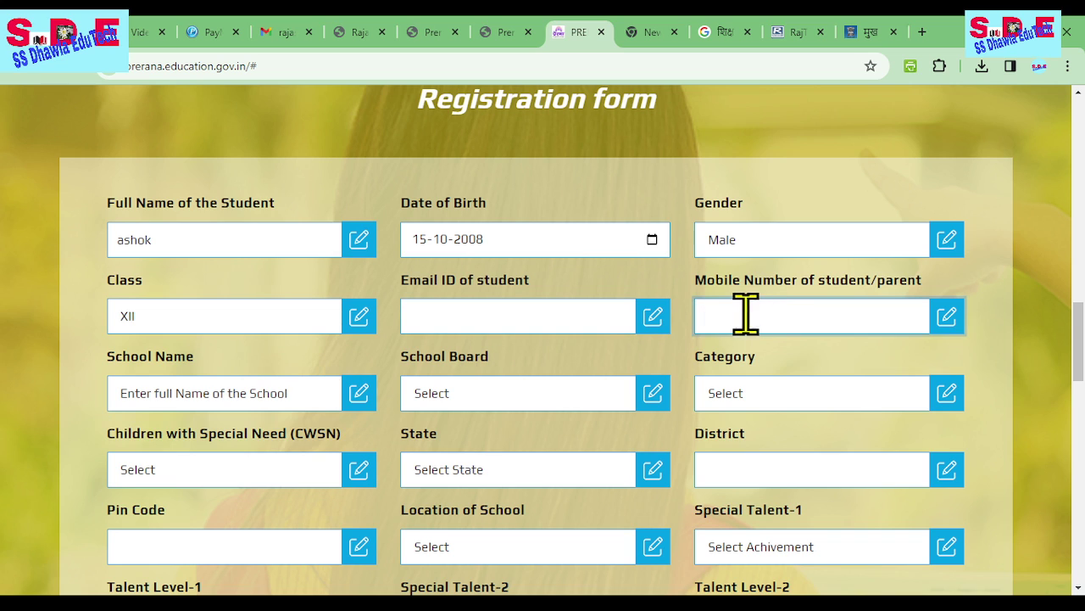
left_click(625, 381)
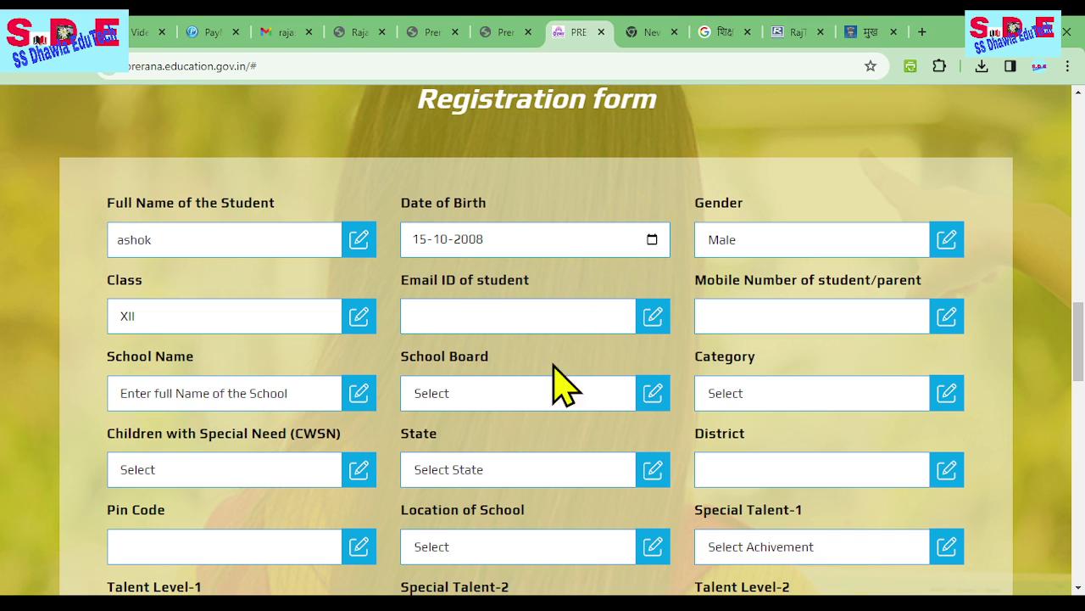
Set the school board to State Board, the category to Gen. and Children with Special Need to No.
left_click(509, 409)
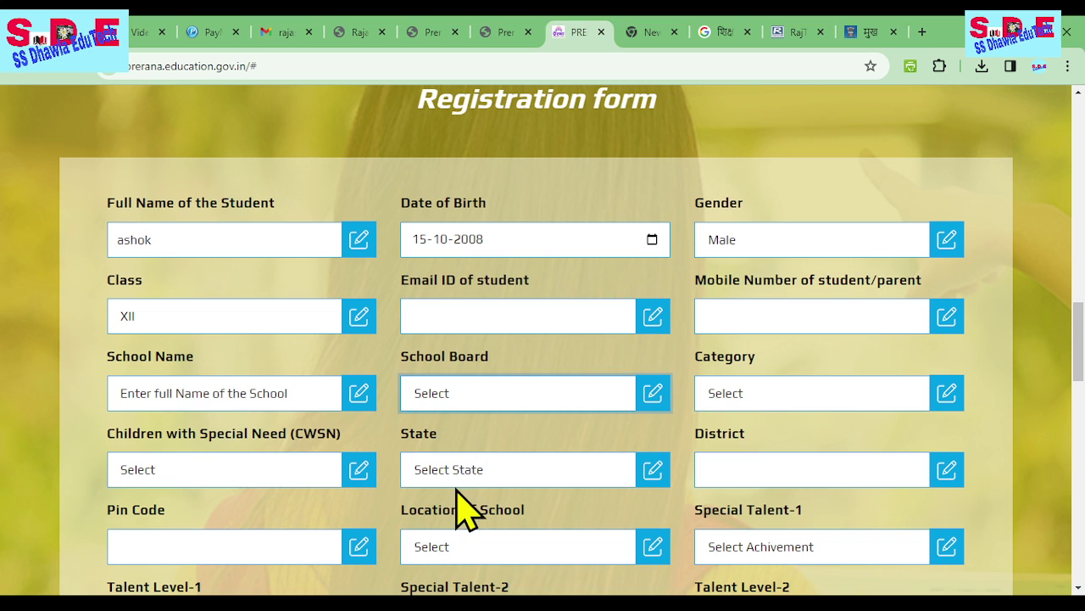
key("Down")
key("Tab")
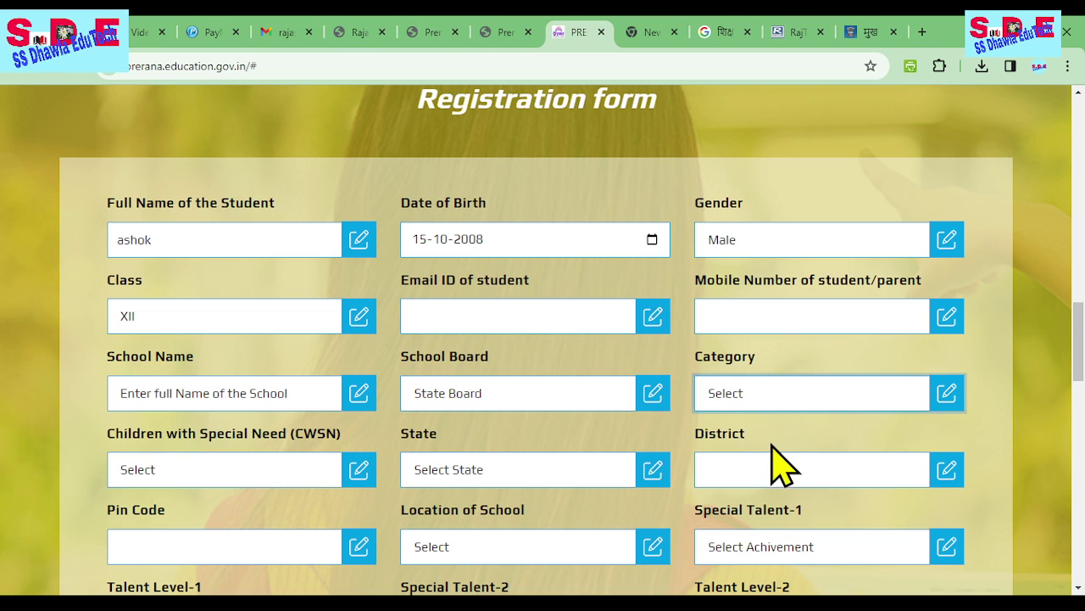
key("Down")
scroll(704, 437, "down", 2)
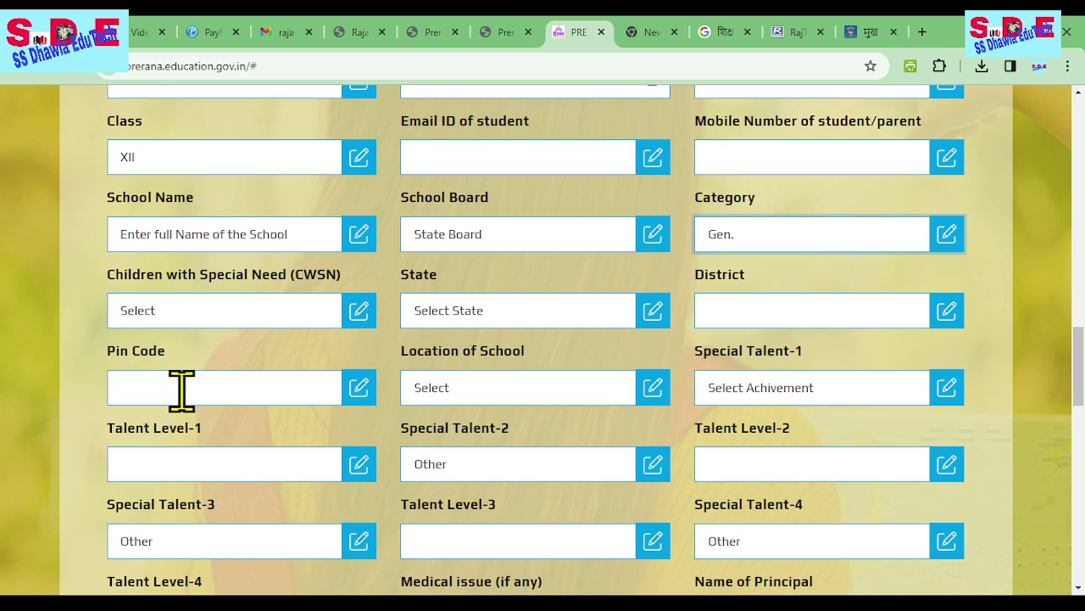
key("Tab")
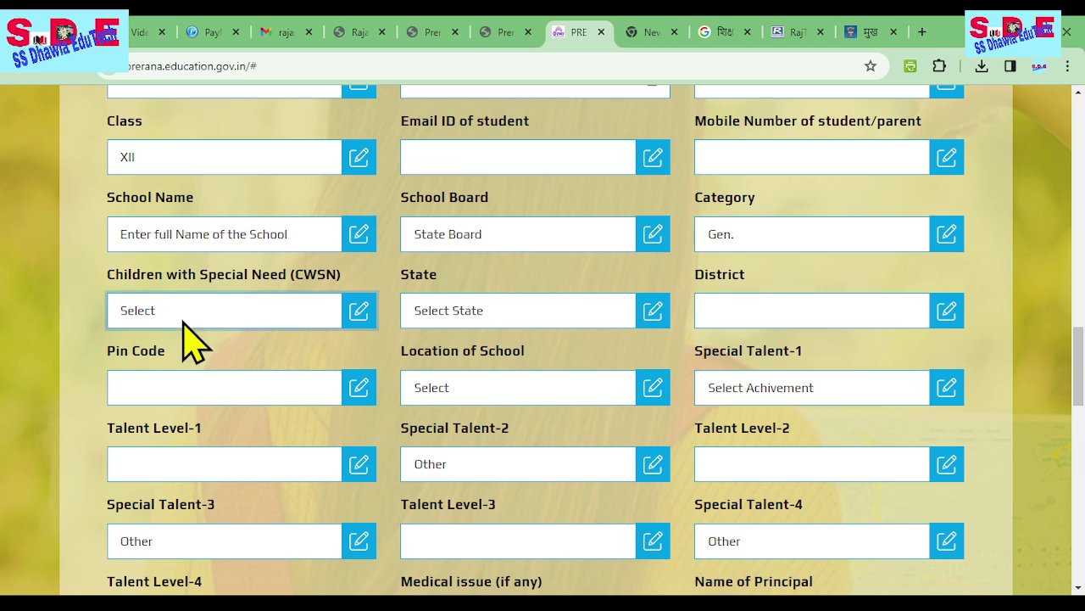
key("n")
key("Tab")
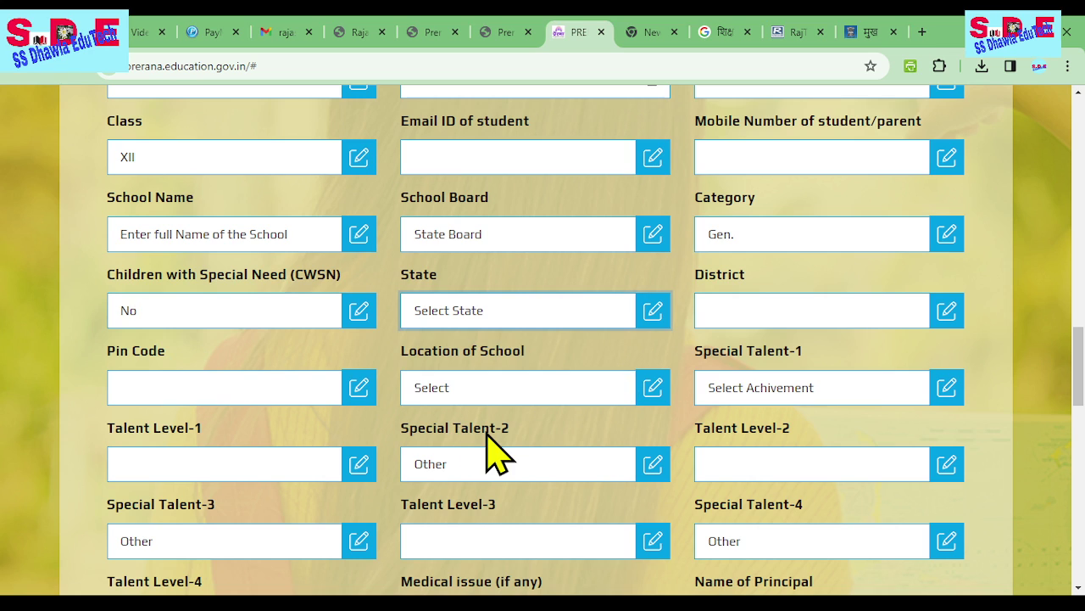
Set the state to Rajasthan, the district to Jalore and the location of school to Urban.
key("r")
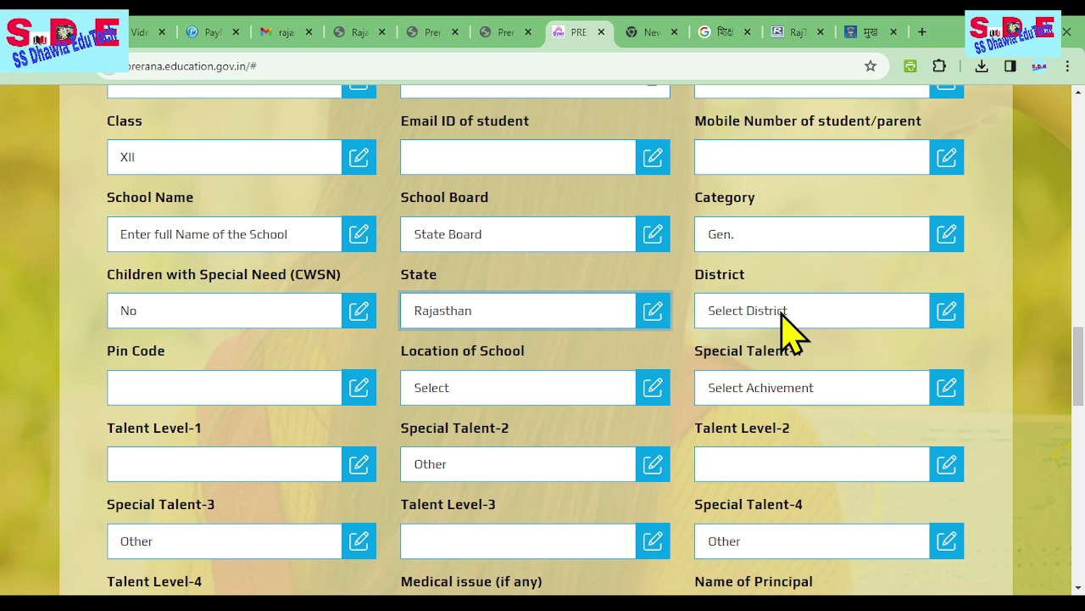
key("Tab")
key("j")
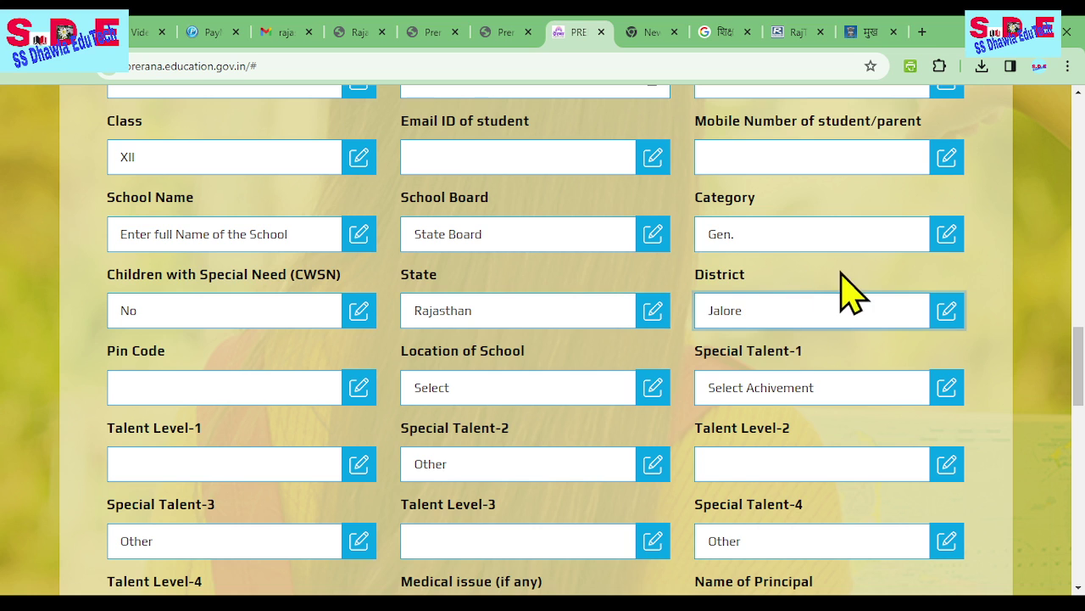
left_click(492, 387)
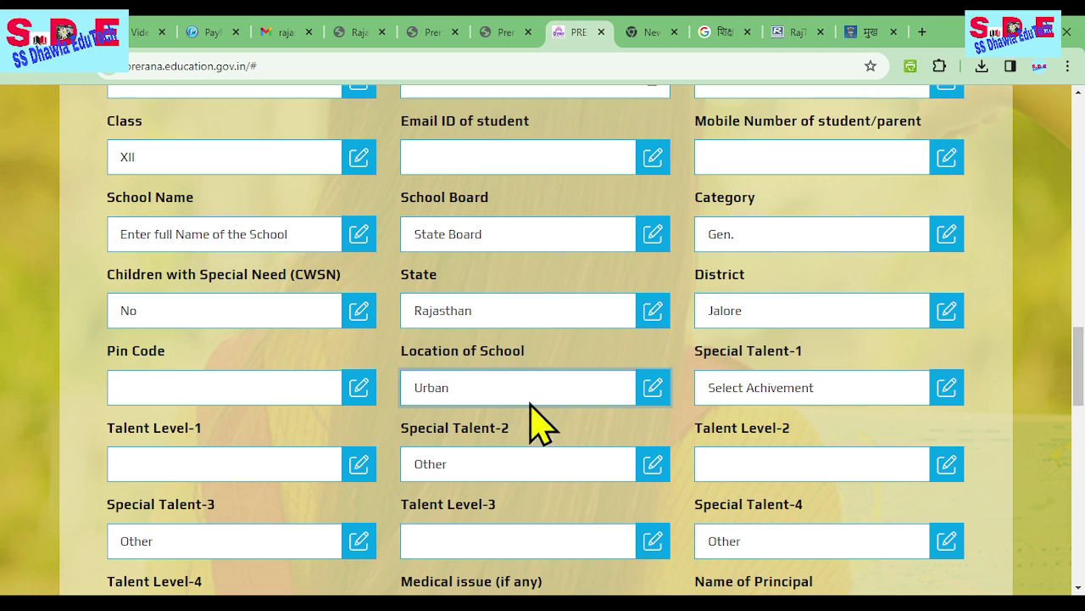
Look over the remaining fields, from special talents and talent levels through principal mobile number, school email and the role model question.
left_click(814, 399)
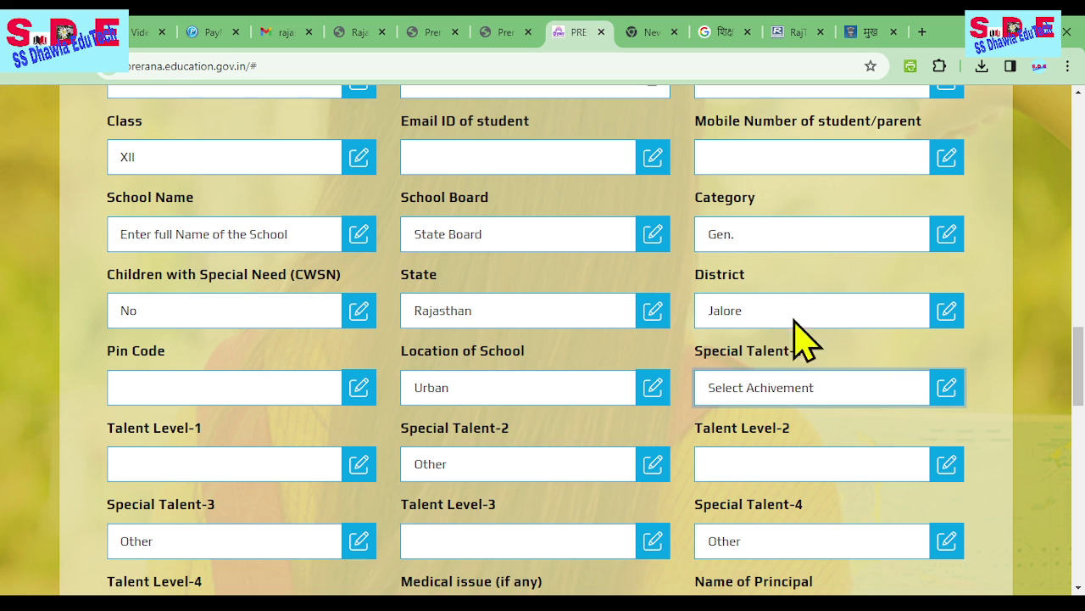
left_click(254, 464)
left_click(441, 465)
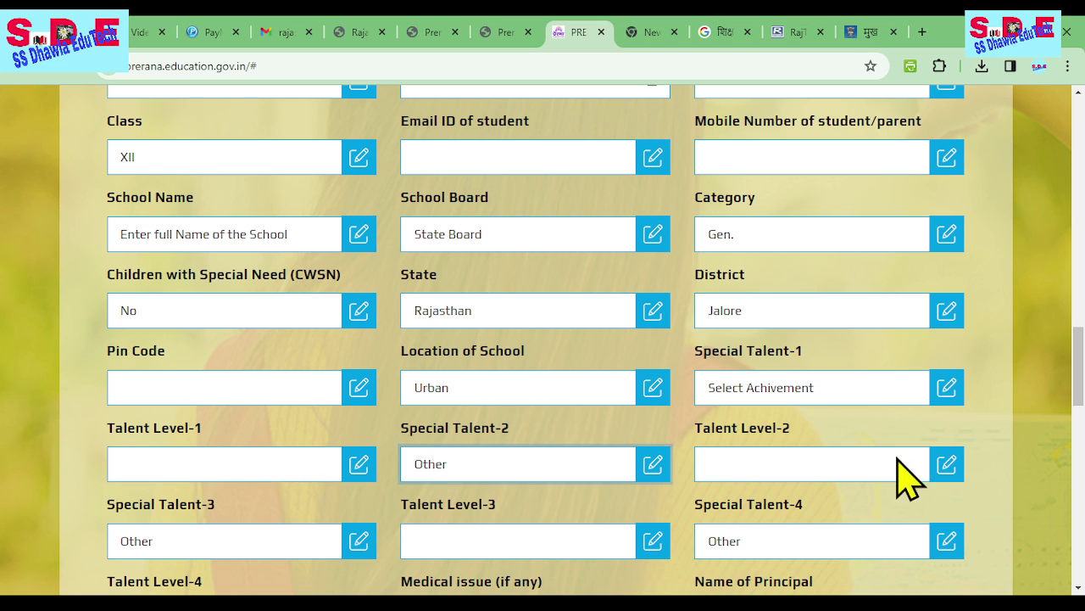
scroll(763, 483, "down", 3)
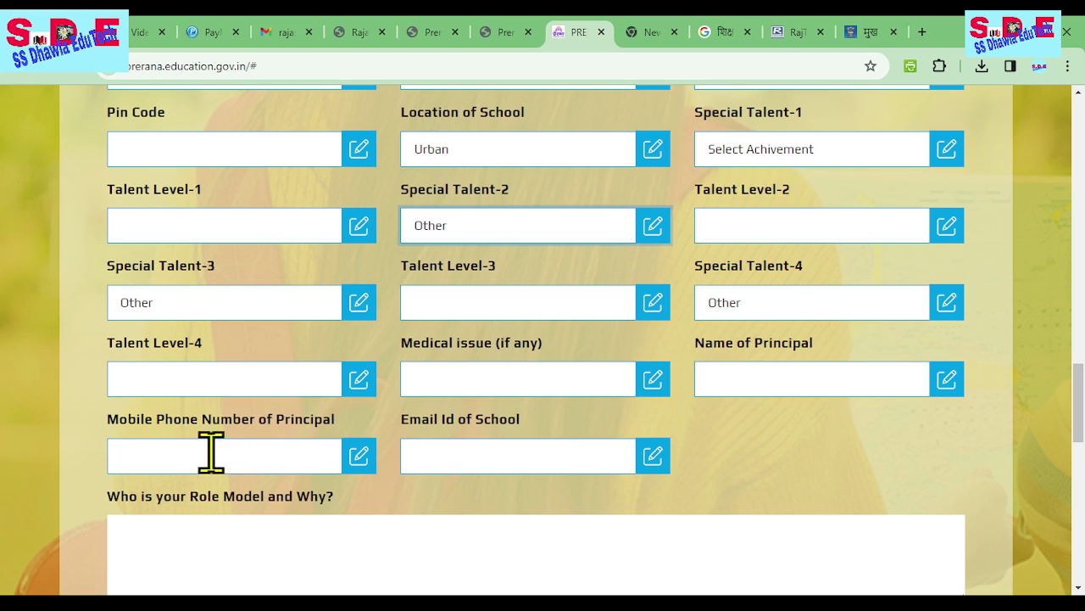
left_click(150, 460)
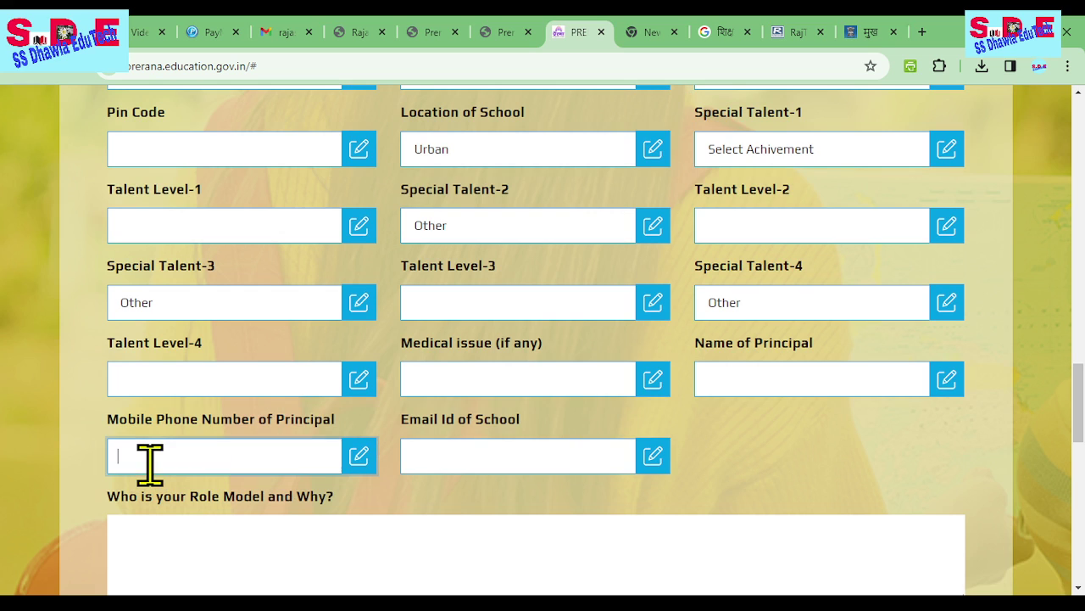
left_click(455, 453)
scroll(466, 459, "down", 2)
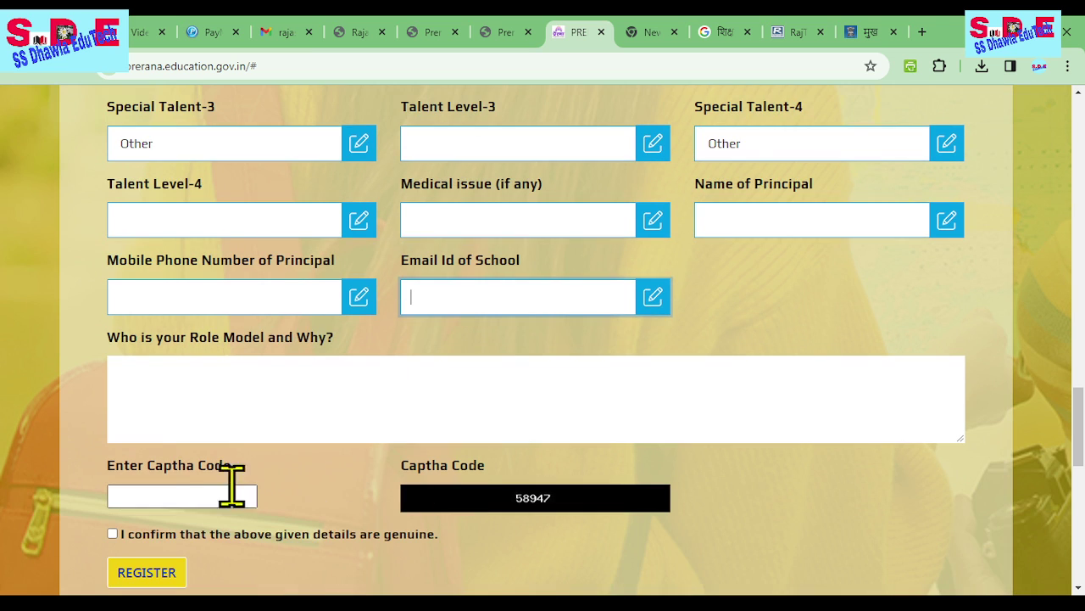
left_click(145, 390)
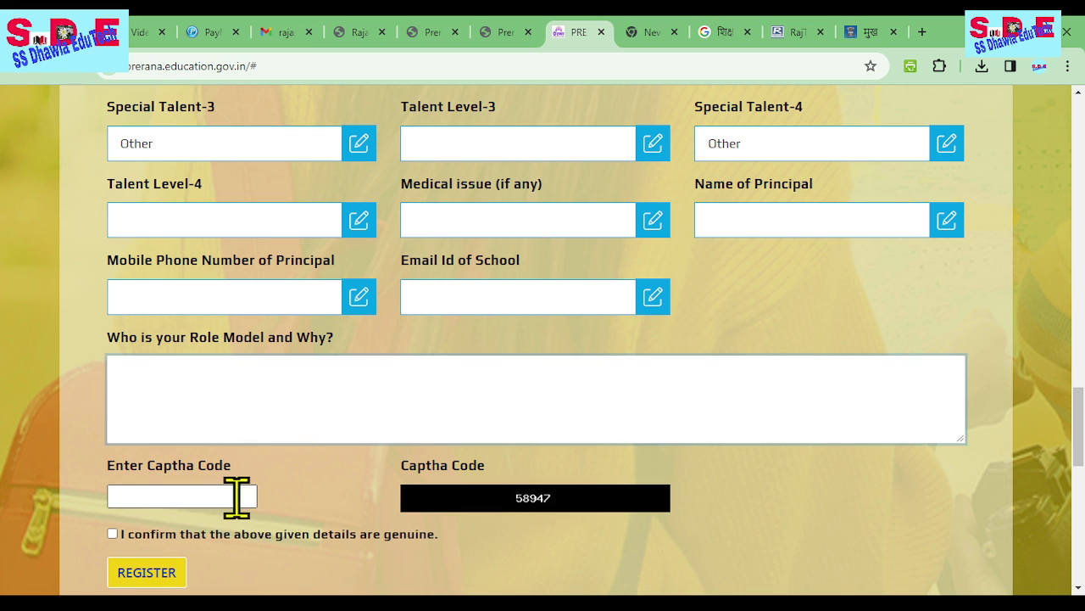
Try to submit the registration form with the captcha code left blank.
left_click(208, 497)
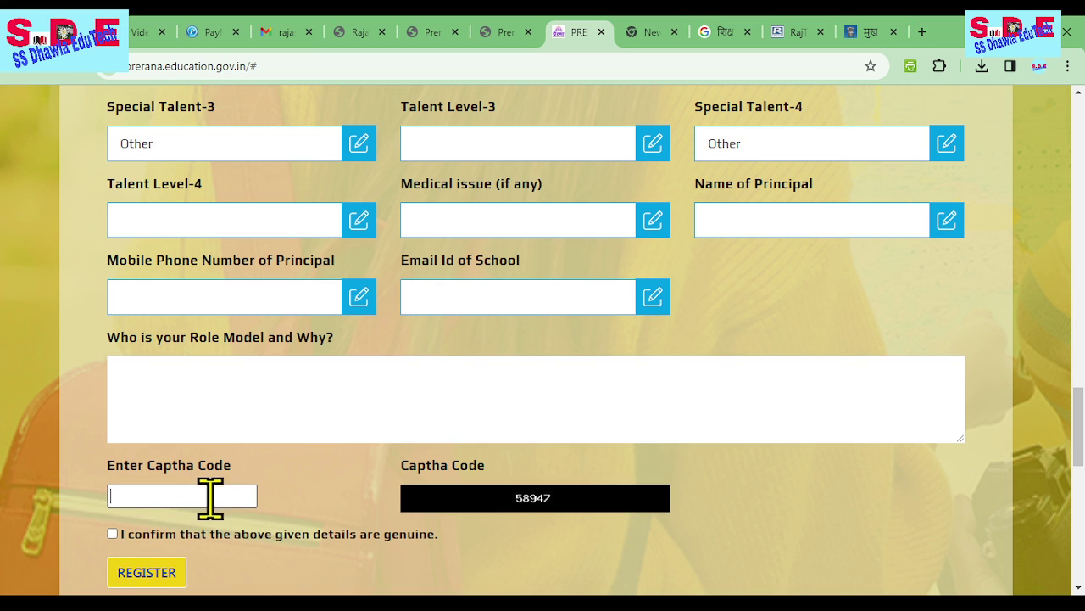
left_click(148, 574)
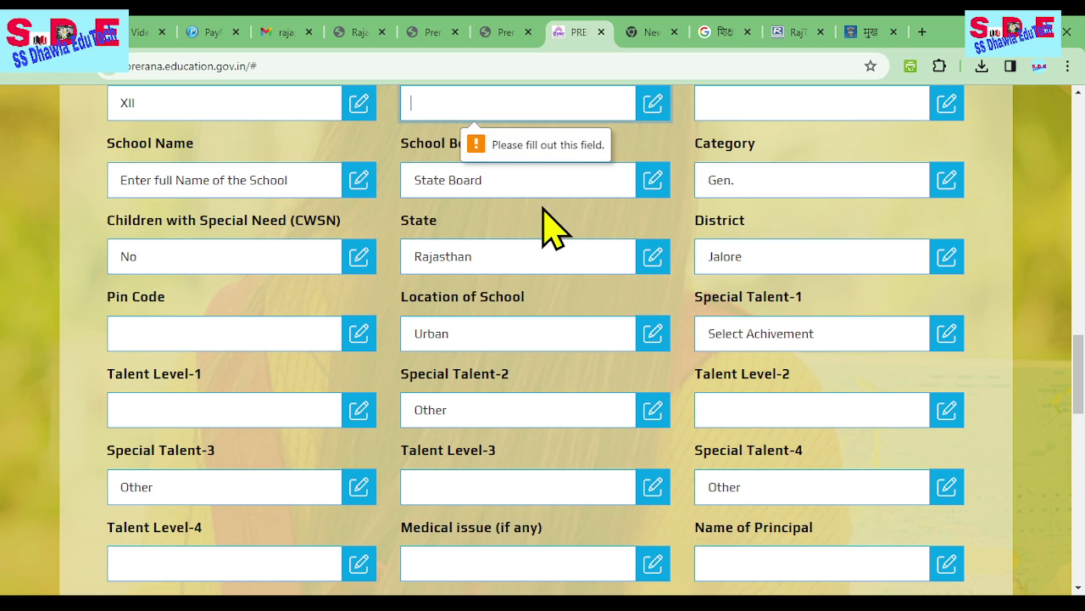
Look over the registration form from the student details to the captcha code and the declaration.
scroll(581, 181, "up", 2)
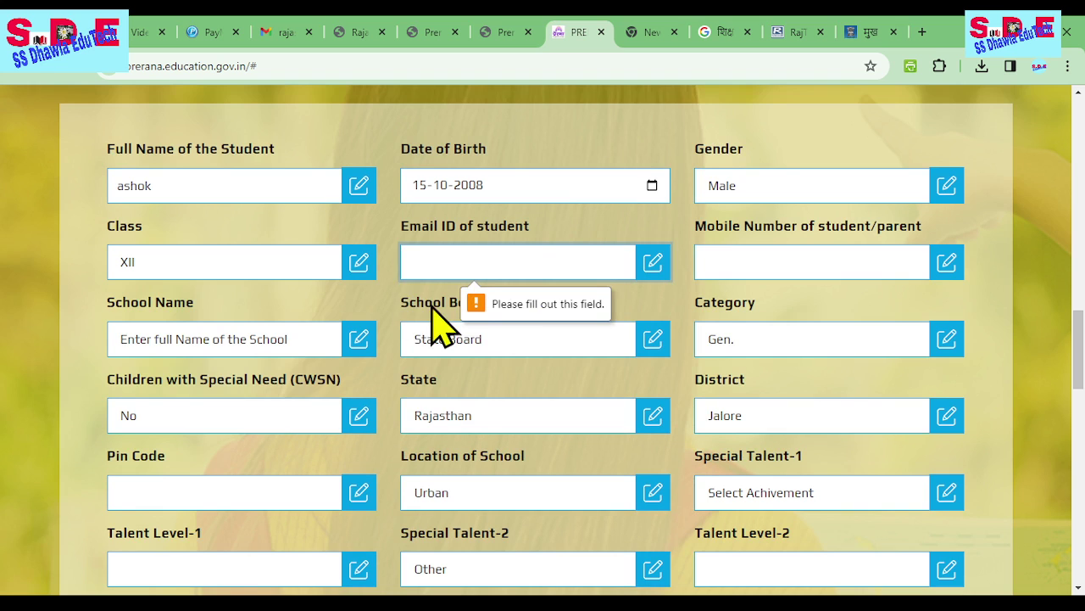
scroll(582, 413, "down", 5)
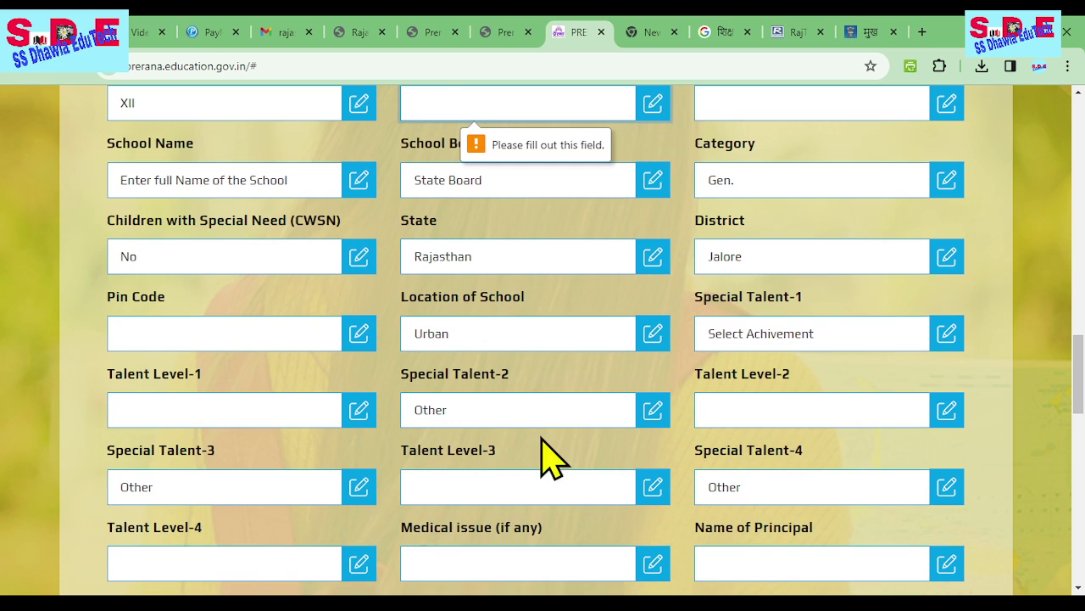
scroll(784, 471, "down", 8)
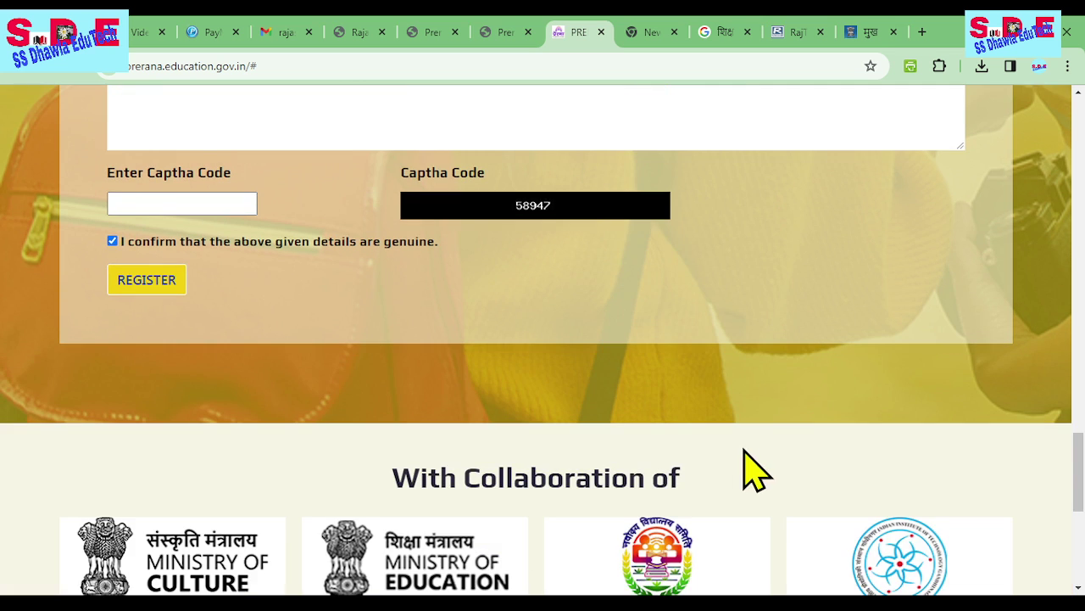
scroll(736, 466, "up", 8)
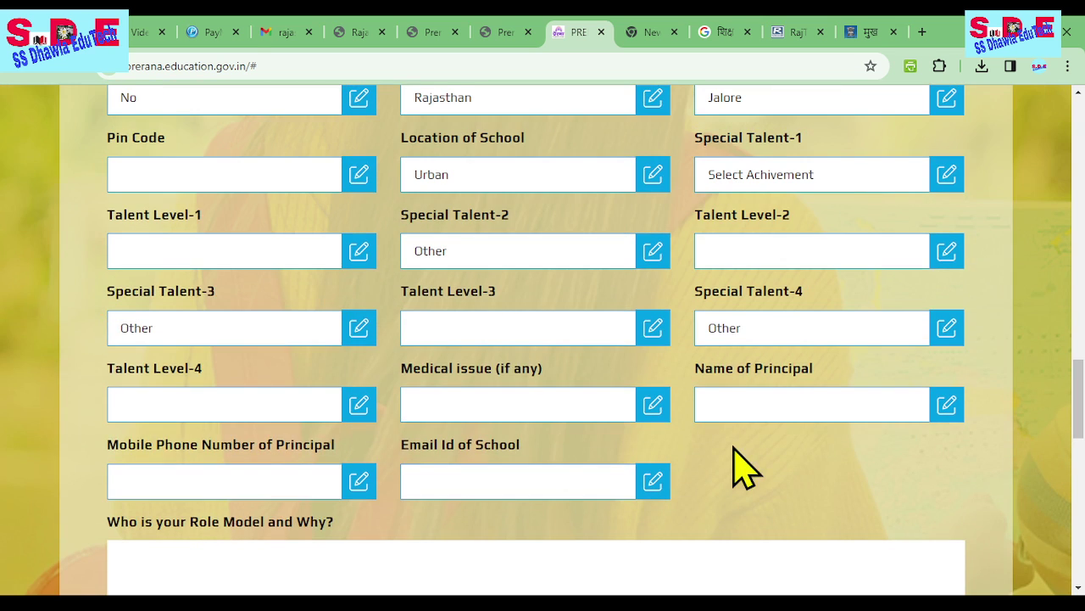
Review the Prerana date extension letter, including its district-wise table of registration and selection dates.
left_click(442, 37)
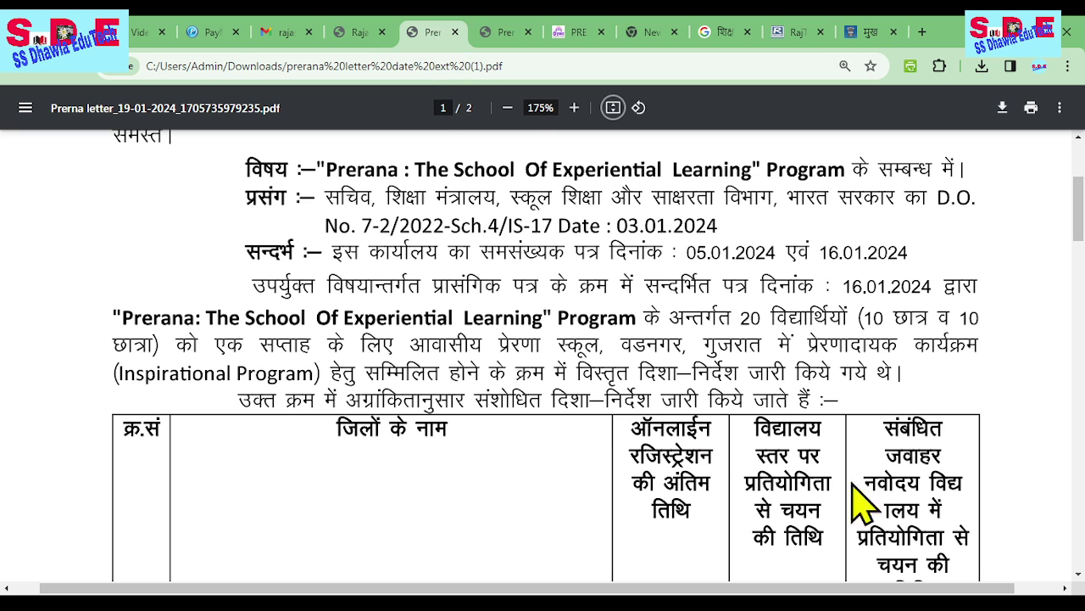
scroll(890, 504, "down", 3)
scroll(736, 381, "down", 1)
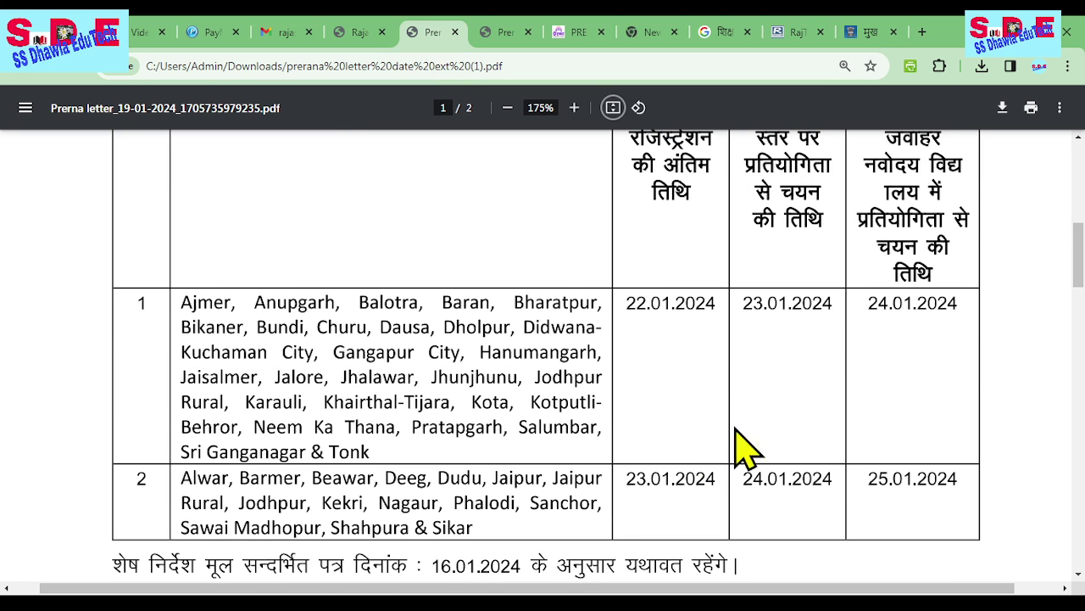
scroll(840, 400, "up", 1)
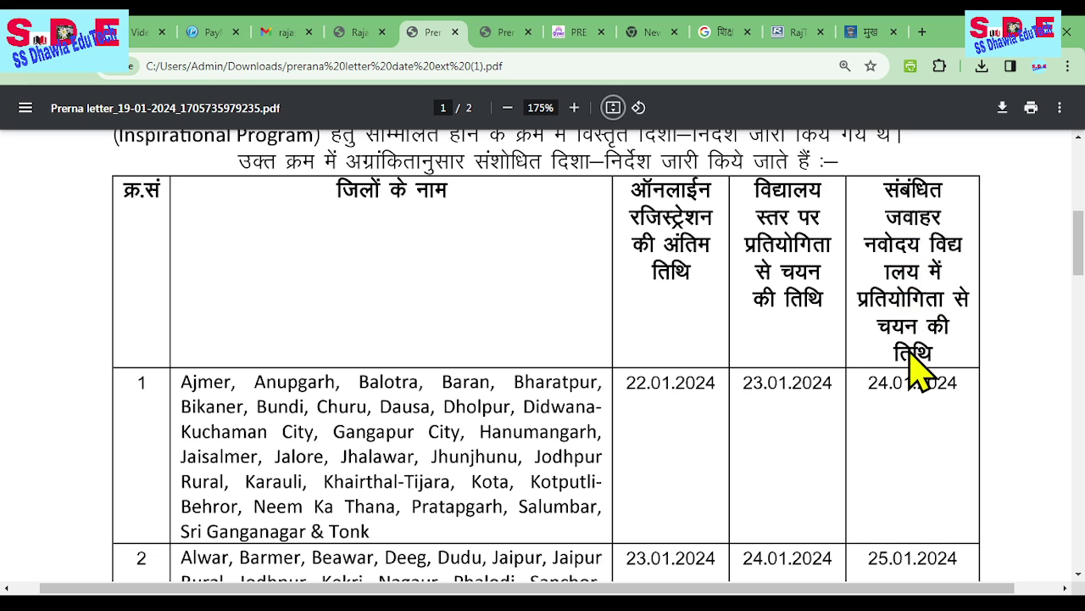
scroll(384, 437, "down", 1)
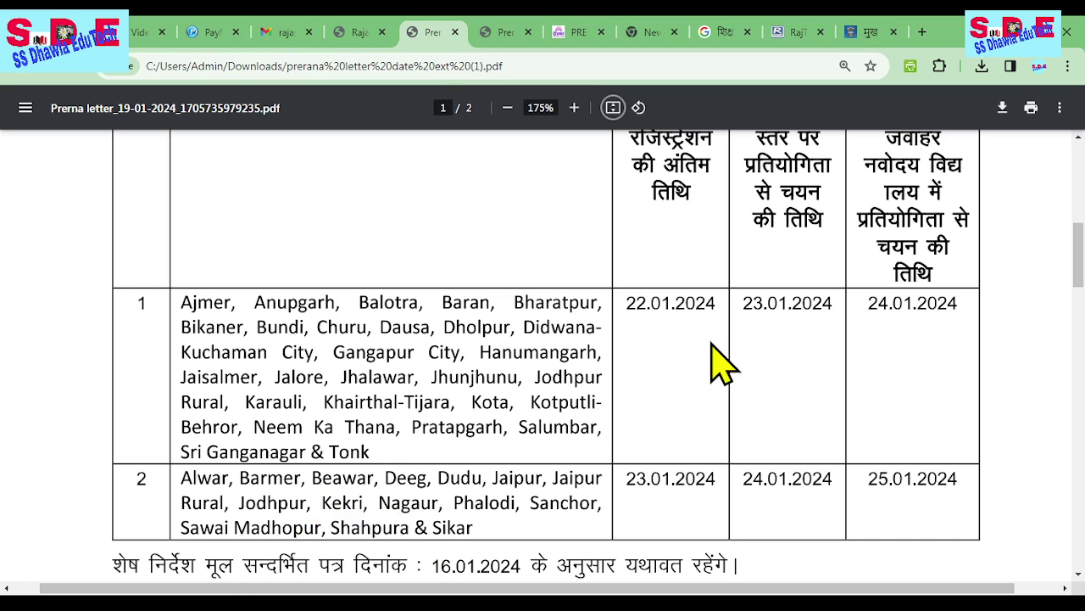
scroll(954, 433, "up", 2)
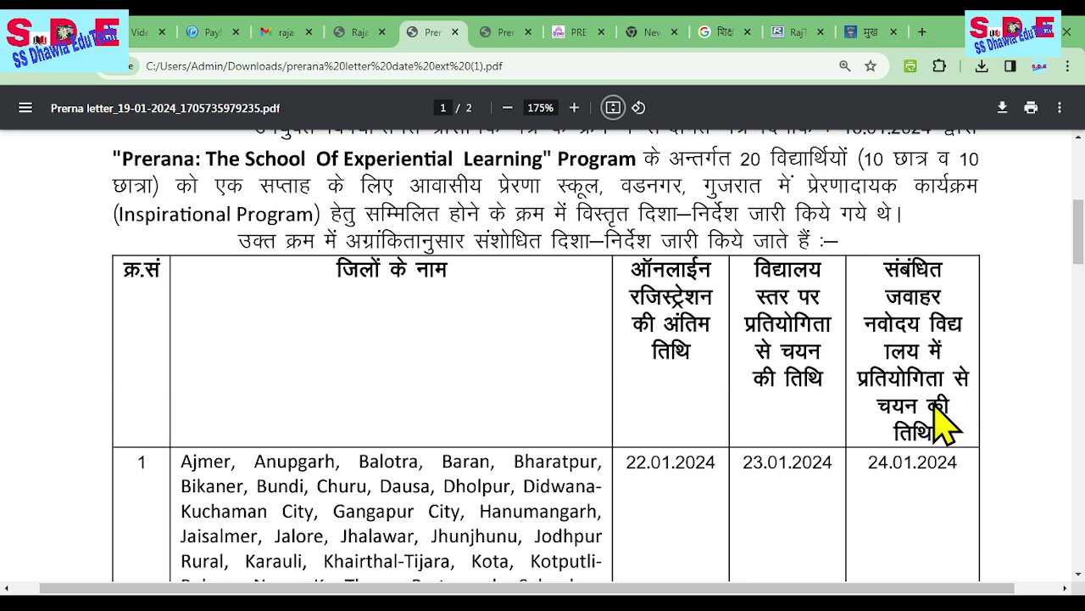
scroll(932, 403, "up", 1)
scroll(933, 407, "up", 1)
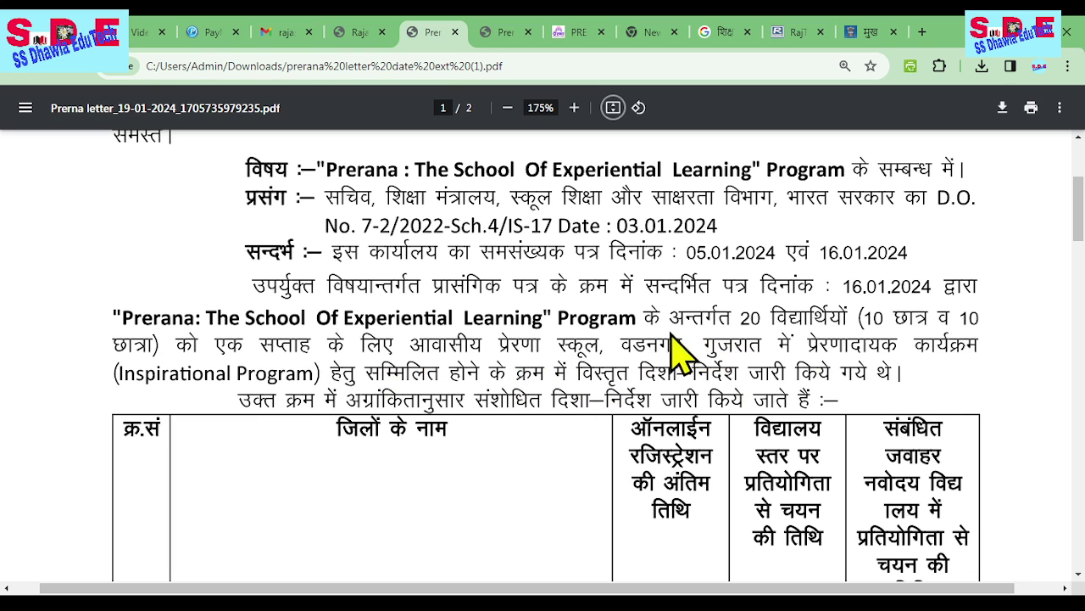
scroll(585, 361, "down", 5)
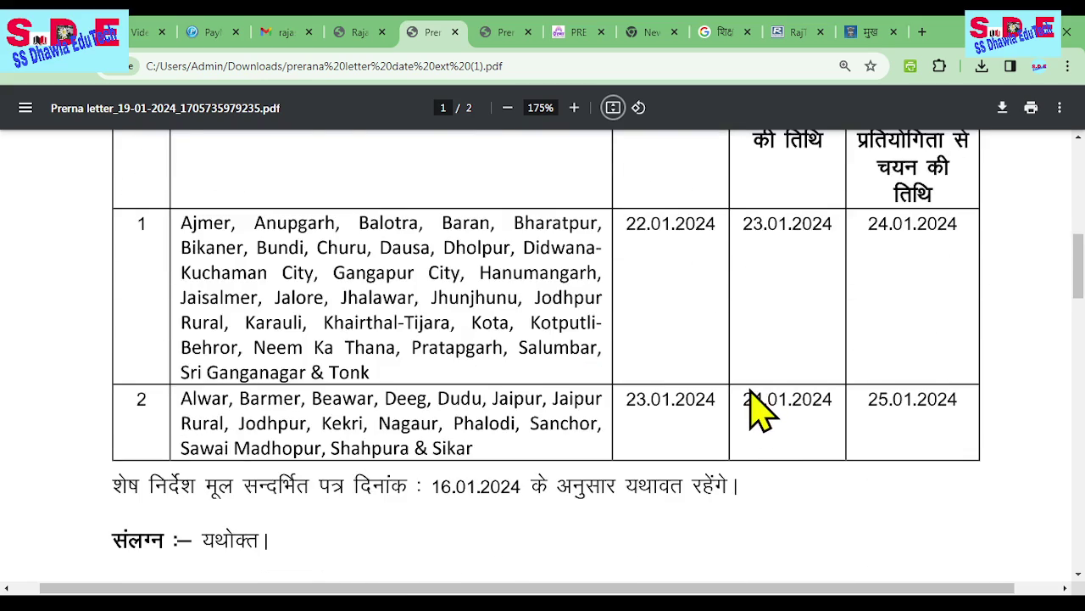
scroll(759, 403, "up", 10)
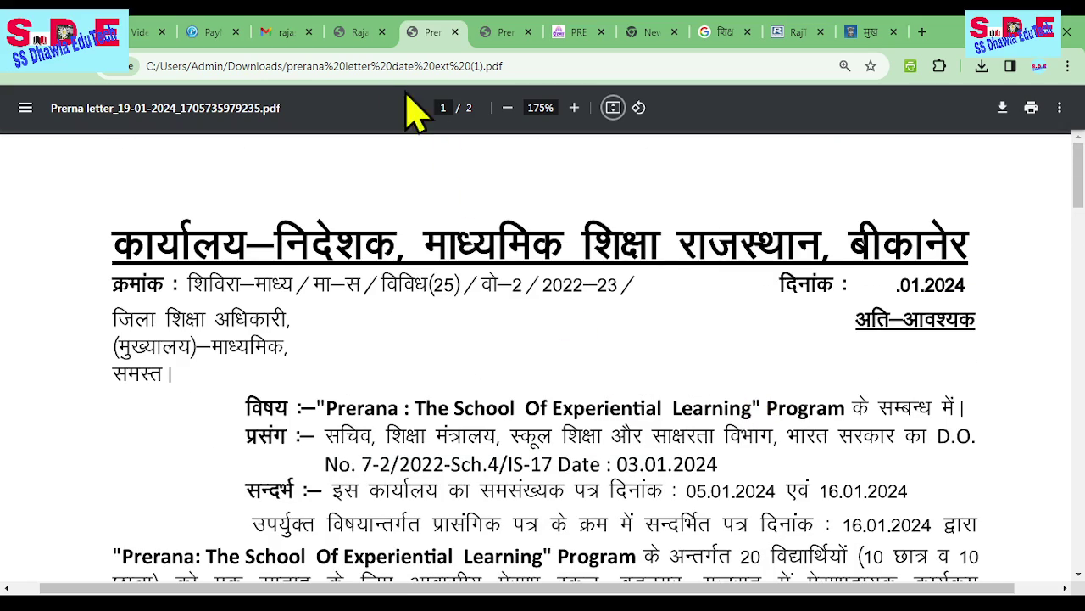
Read through the Rajasthan district list of PRERANA selection dates and venues to its last entry.
left_click(360, 36)
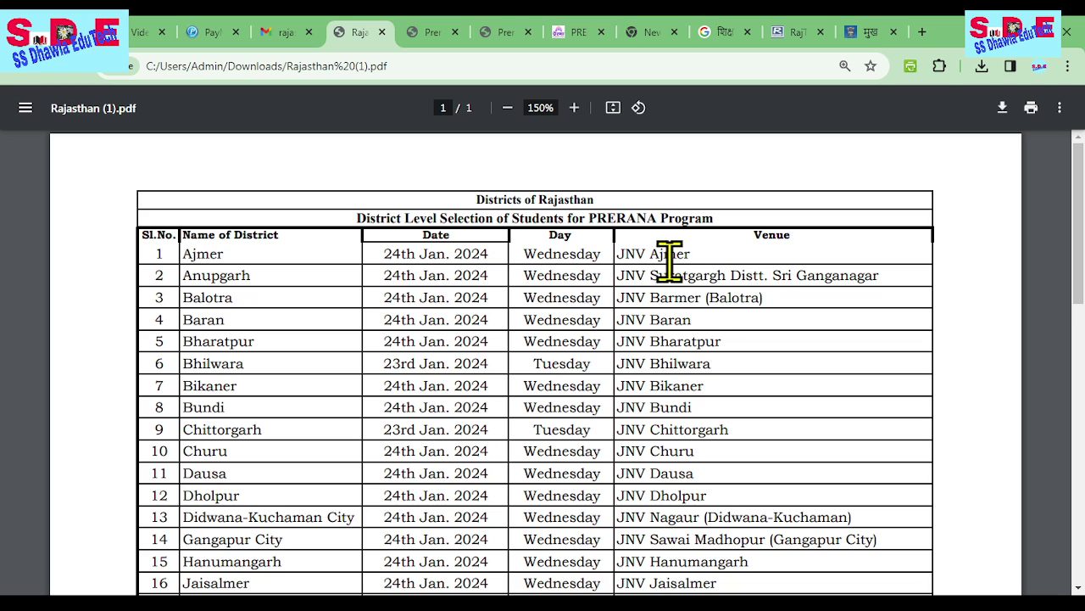
scroll(212, 327, "down", 1)
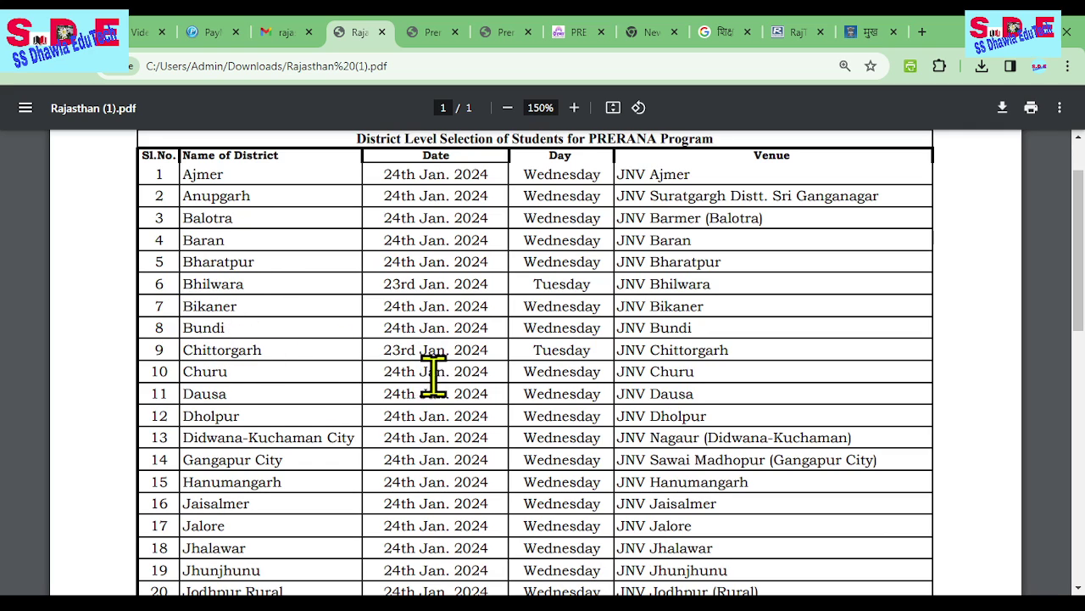
scroll(395, 461, "down", 6)
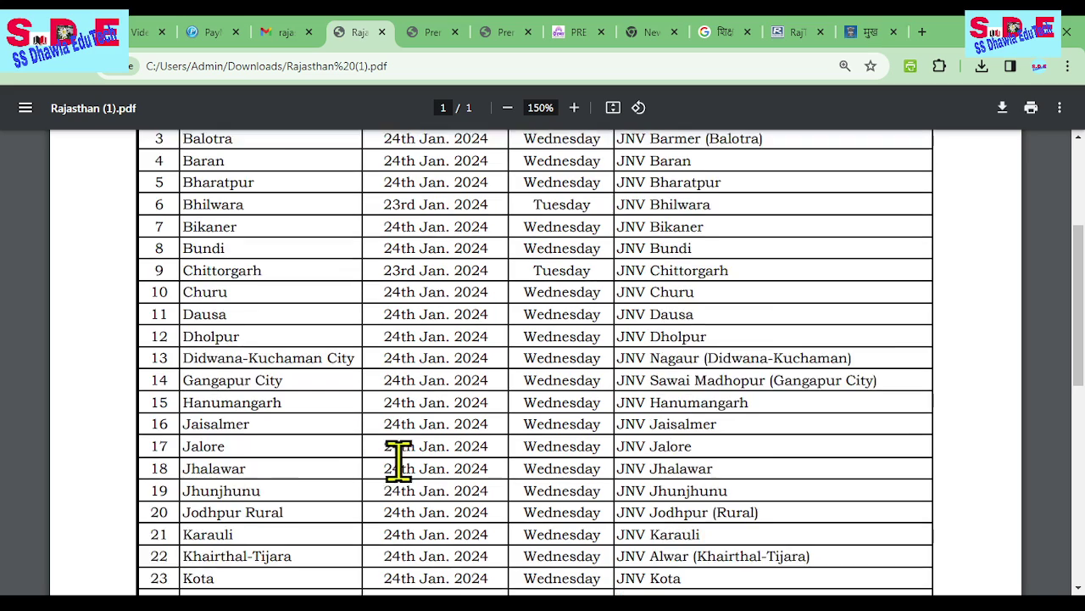
scroll(450, 422, "down", 2)
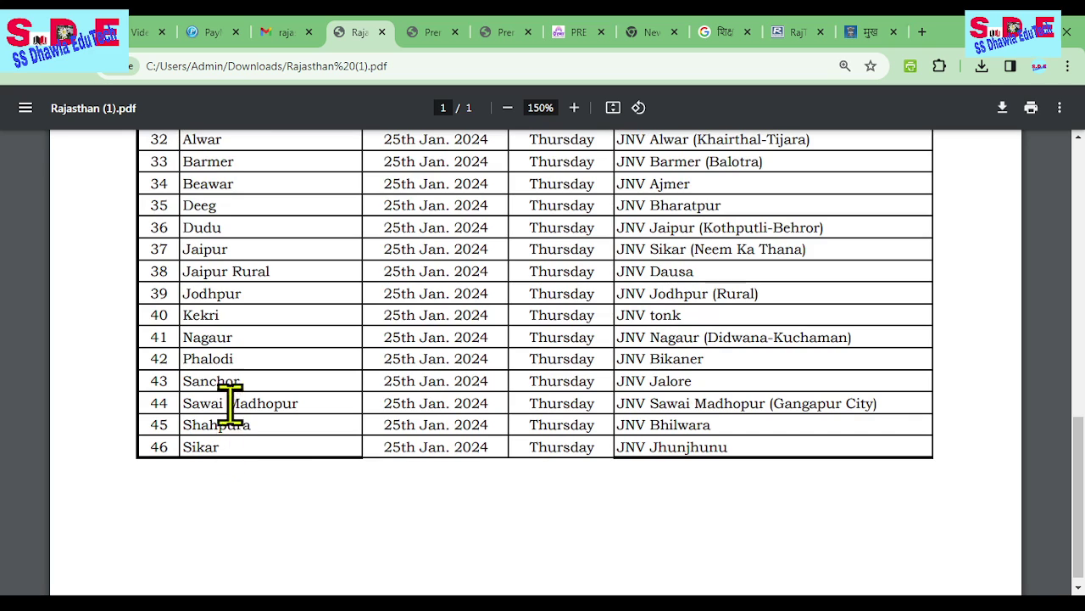
Highlight Jaipur, Sawai Madhopur and the JNV Jalore venue in the district list, and look back through the earlier rows.
left_click_drag(182, 249, 409, 249)
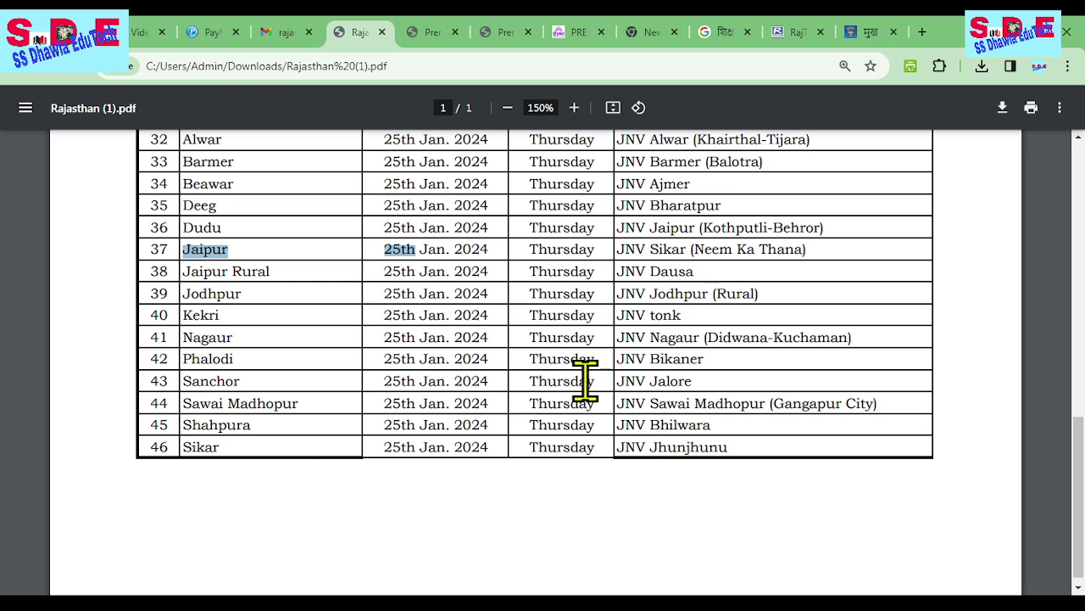
left_click_drag(197, 392, 255, 398)
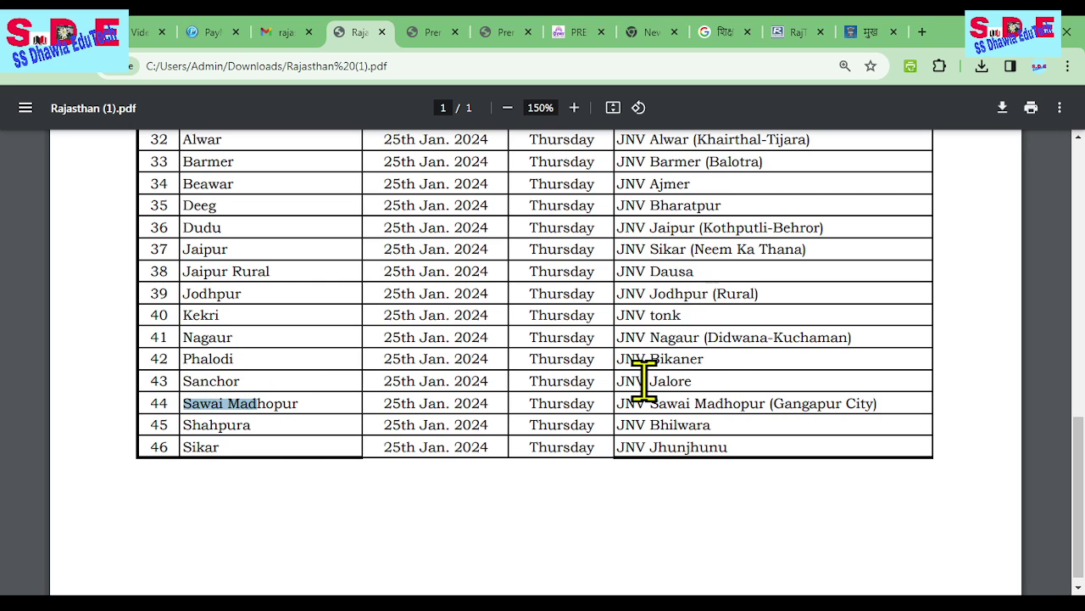
left_click_drag(636, 381, 695, 385)
scroll(429, 386, "up", 4)
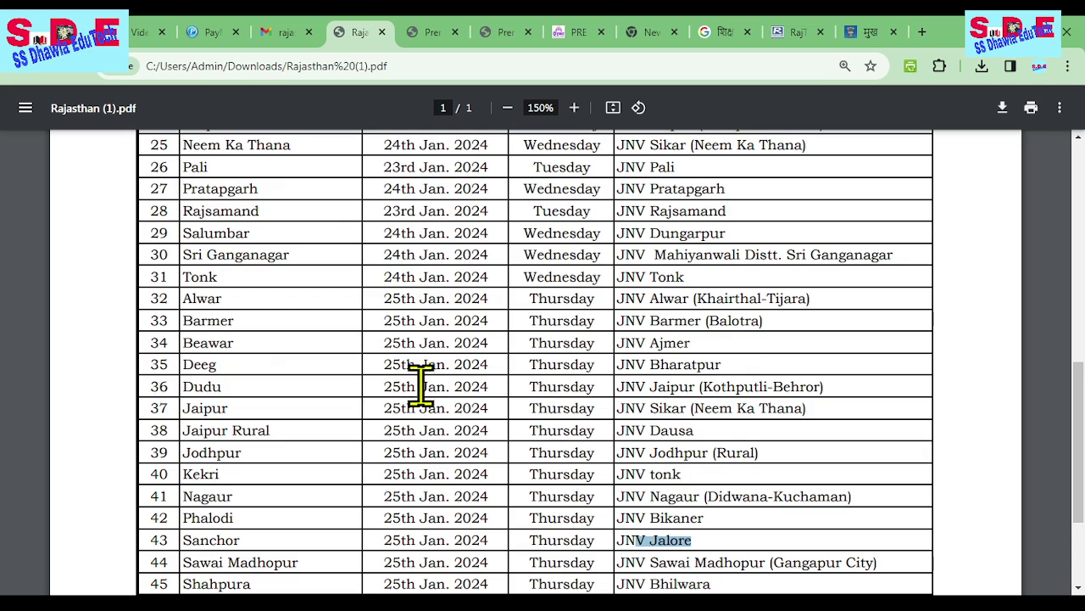
scroll(428, 390, "up", 1)
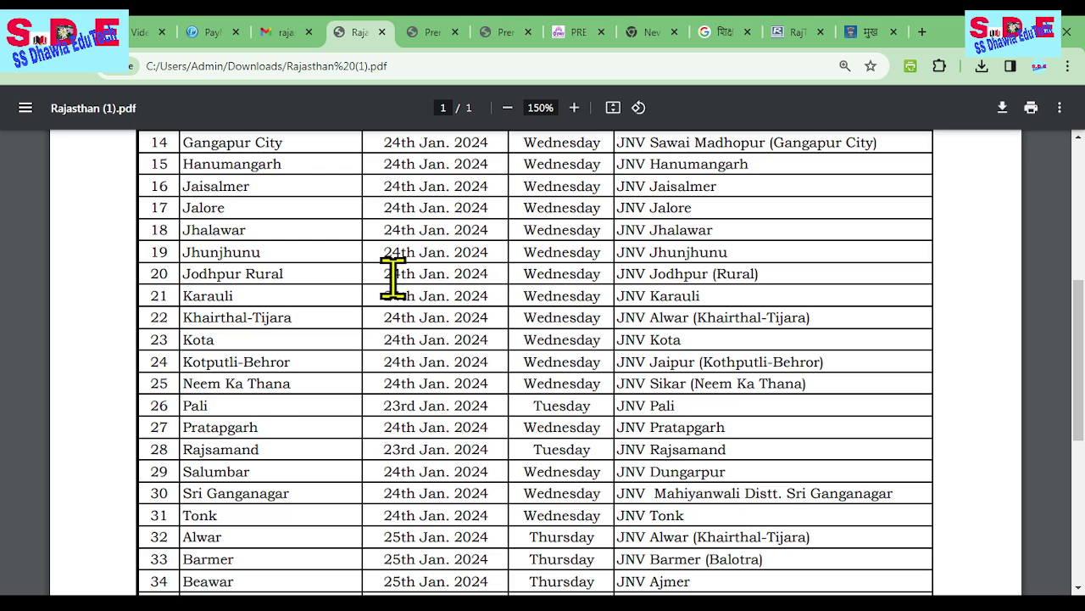
scroll(528, 311, "up", 5)
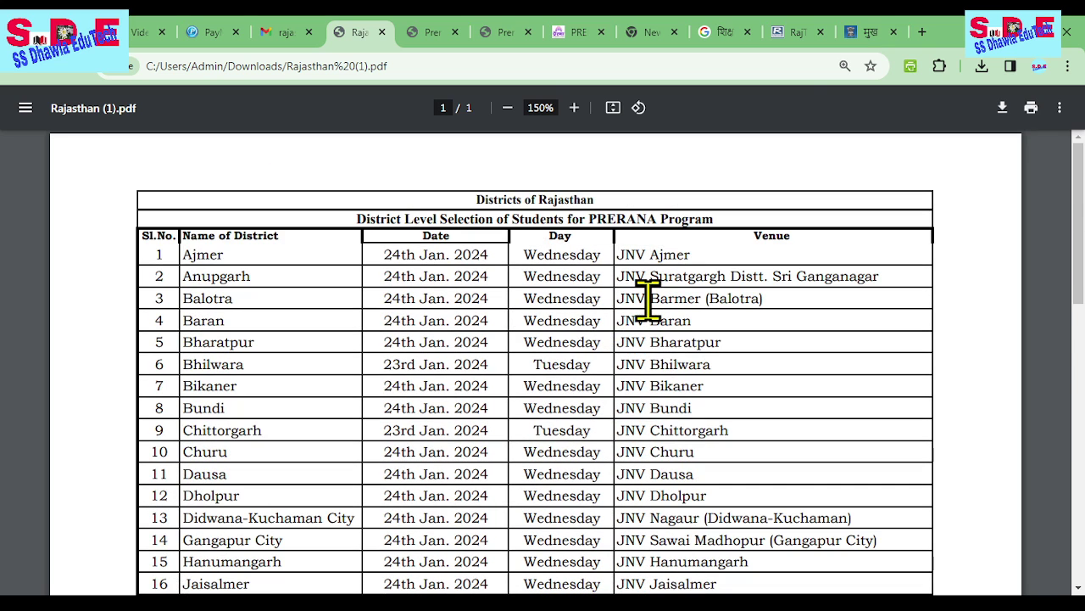
Return to the Prerana portal's home page and read its introduction text in Hindi.
left_click(576, 33)
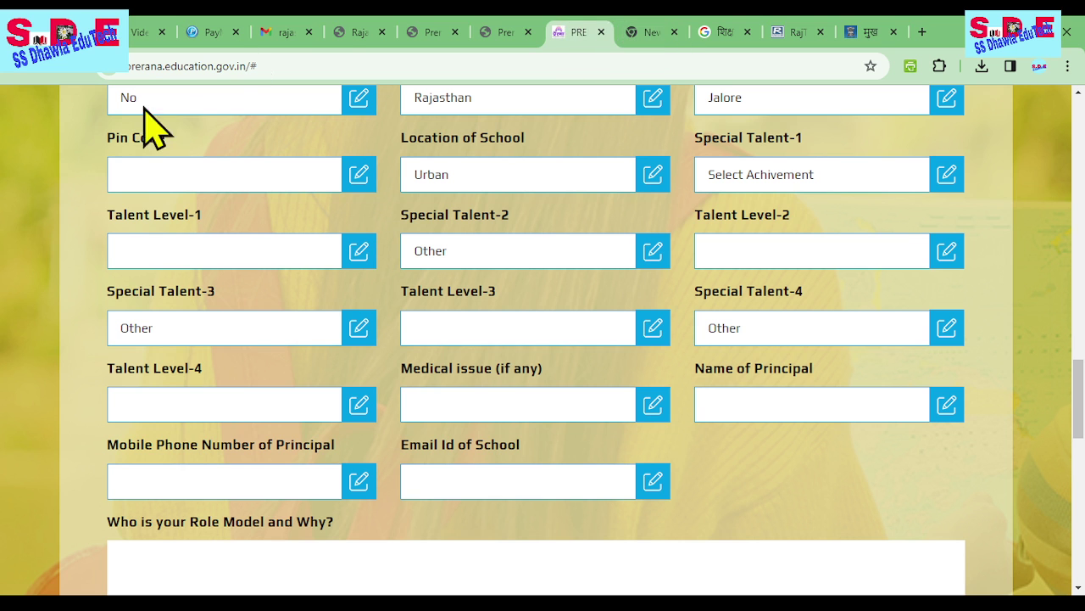
scroll(485, 279, "up", 15)
scroll(484, 279, "up", 3)
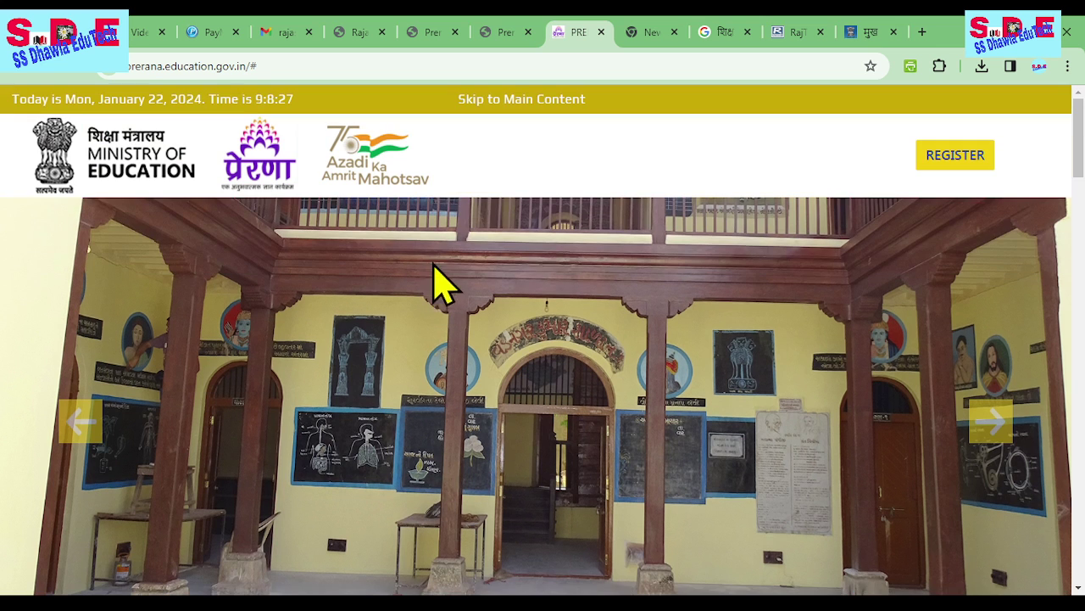
scroll(555, 120, "down", 8)
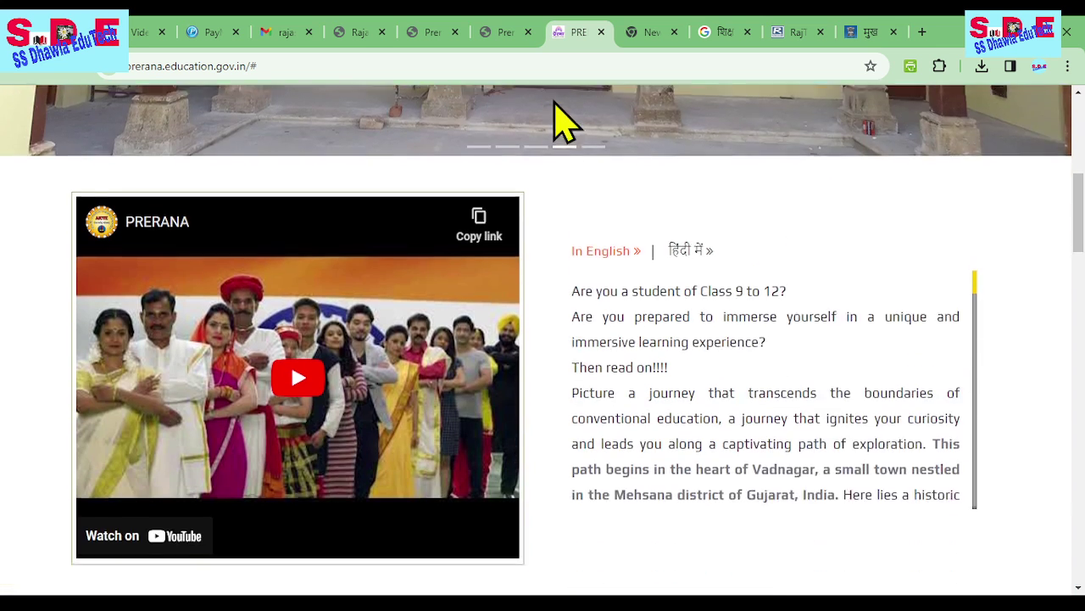
scroll(670, 195, "down", 1)
scroll(755, 194, "down", 1)
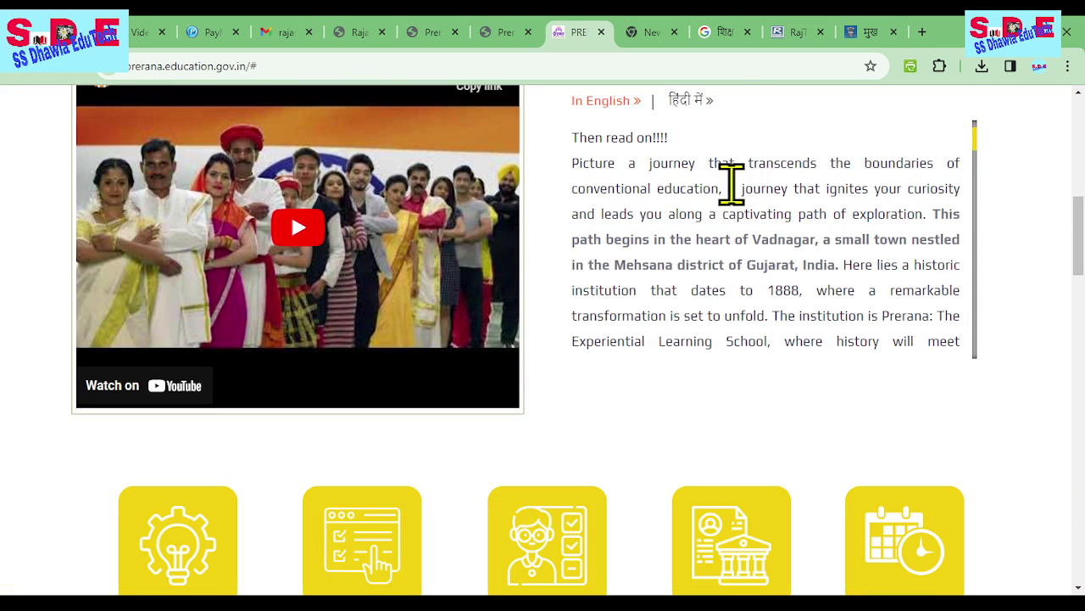
left_click(691, 127)
scroll(703, 145, "down", 6)
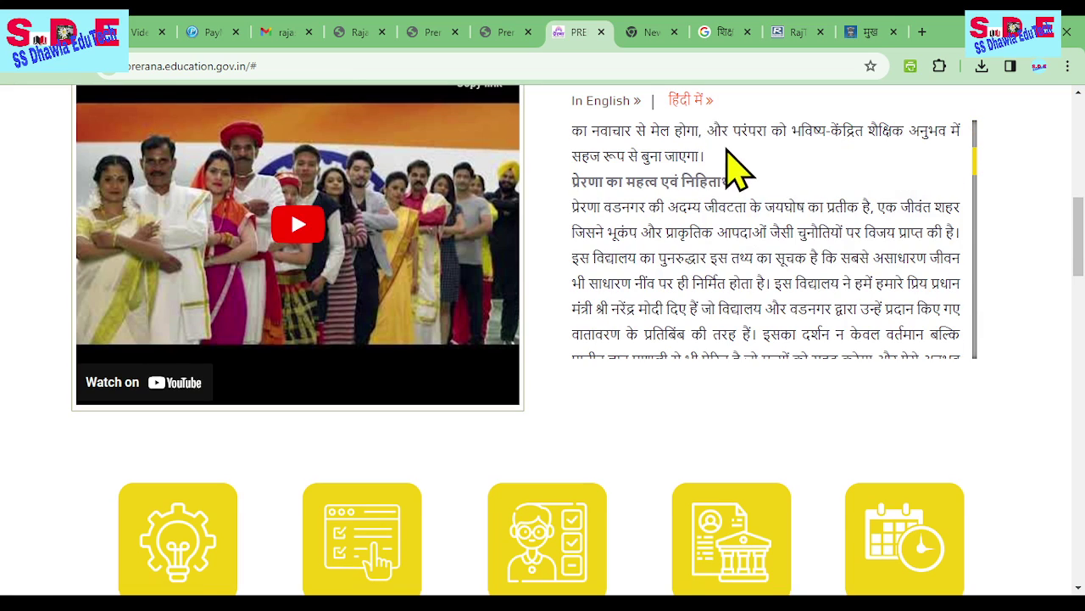
Look through the portal's registration form down to the collaborating institutions section.
scroll(446, 276, "down", 15)
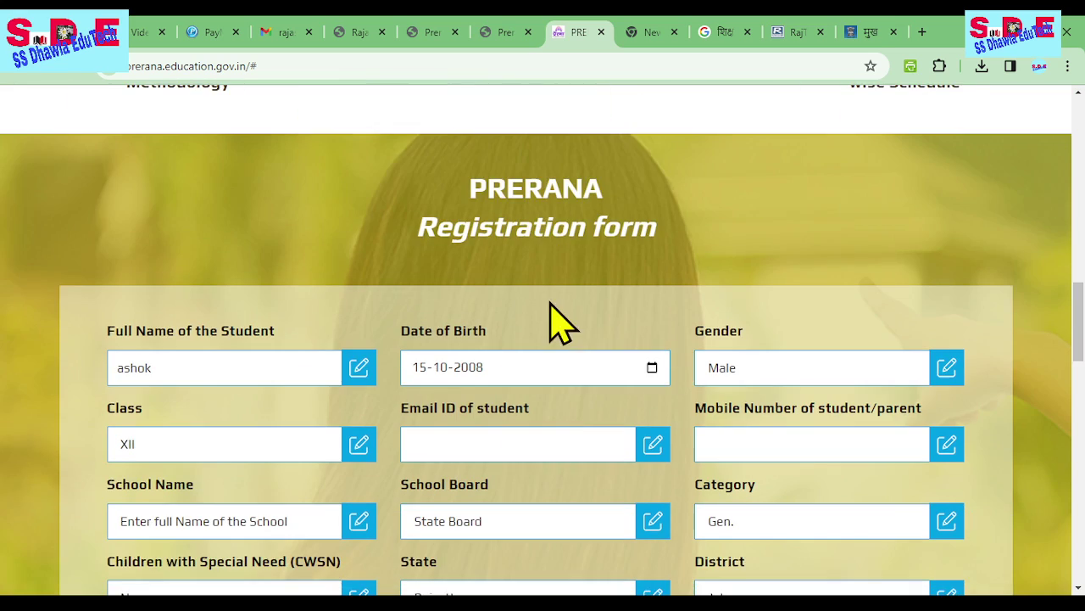
scroll(627, 335, "down", 5)
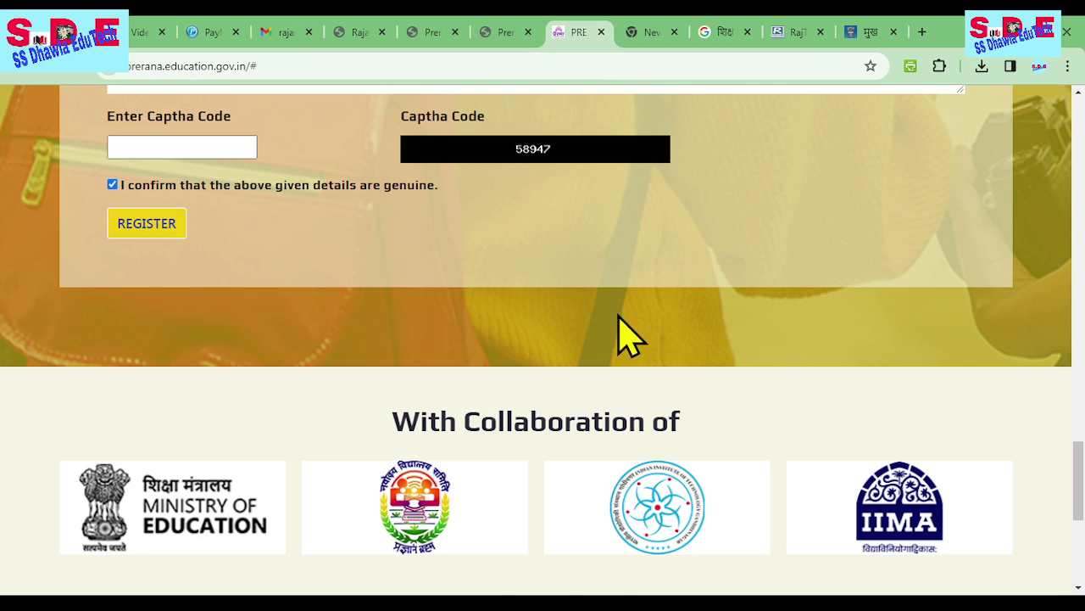
scroll(627, 335, "up", 4)
Search Google for "prerana education gov in" in the empty browser tab and open the official PRERANA site.
left_click(661, 45)
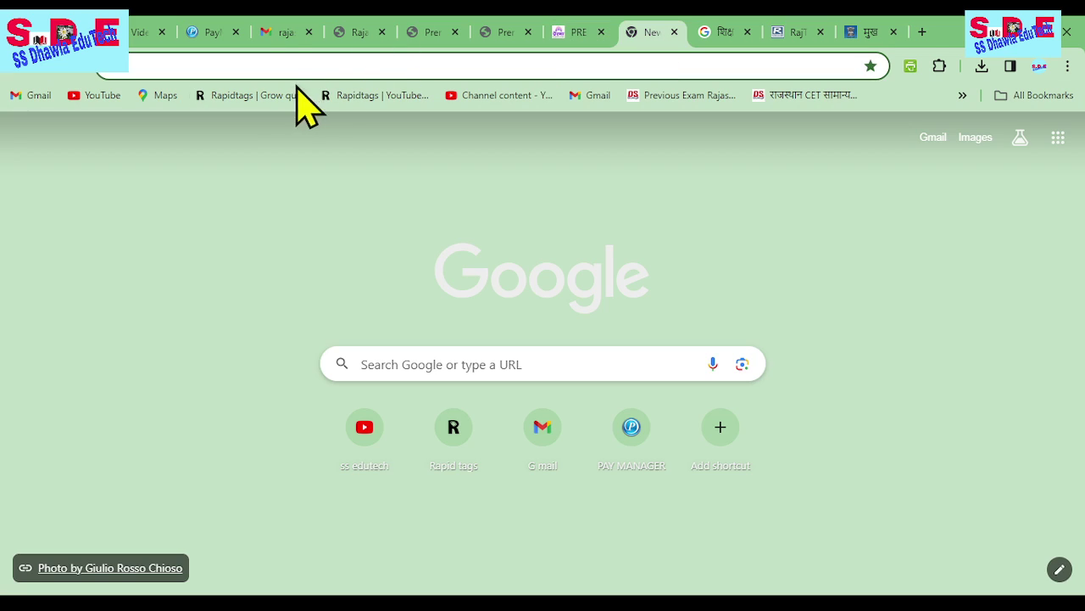
left_click(288, 68)
type("prer")
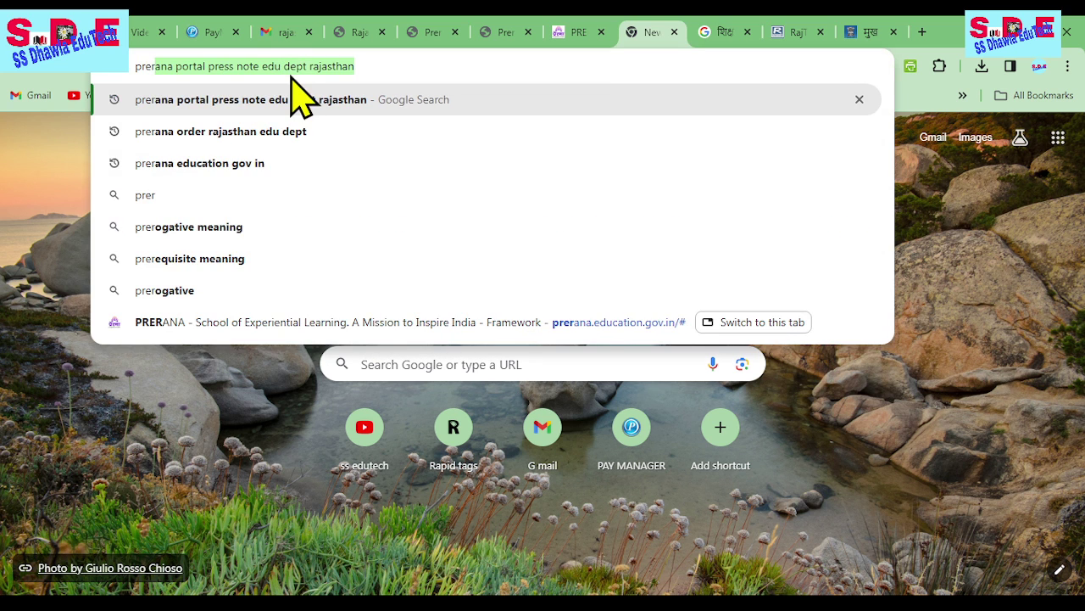
left_click(213, 163)
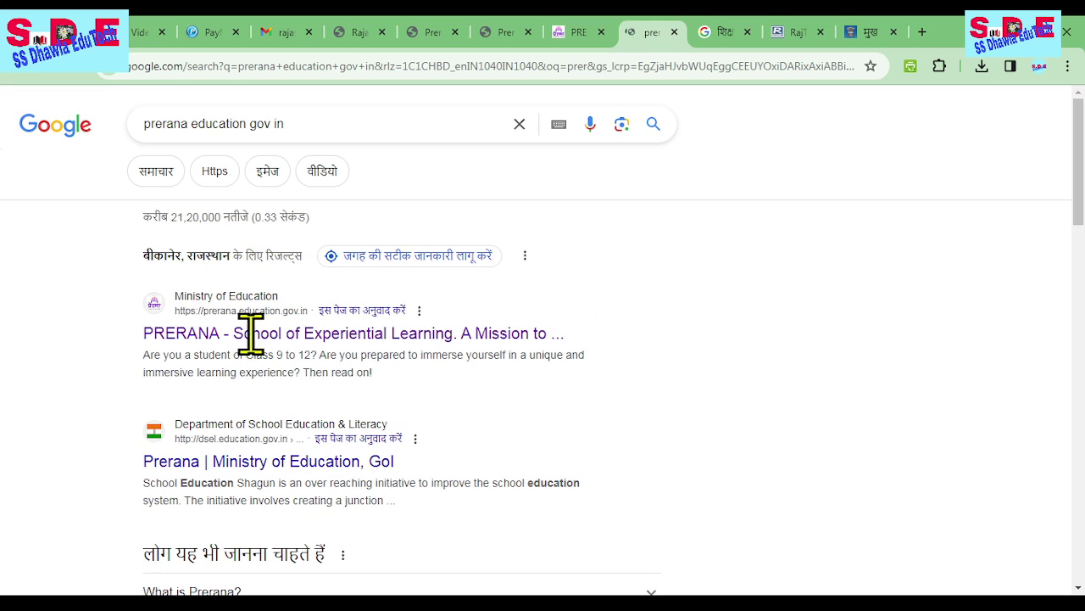
left_click(249, 337)
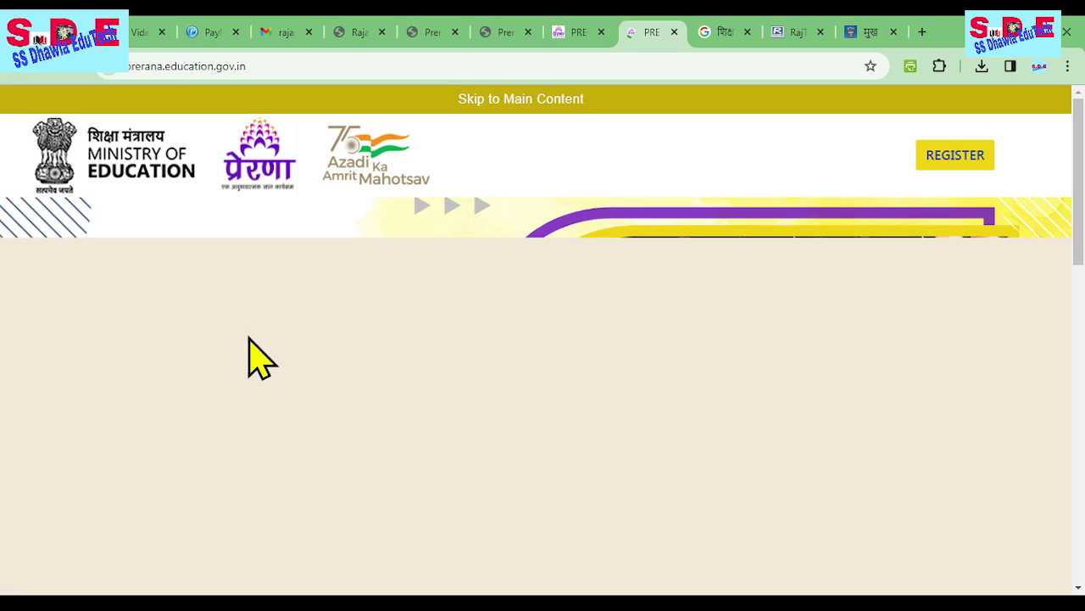
Read the PRERANA UTSAV notice's school-level and district-level selection schedules down to the Rajasthan row.
scroll(712, 424, "down", 5)
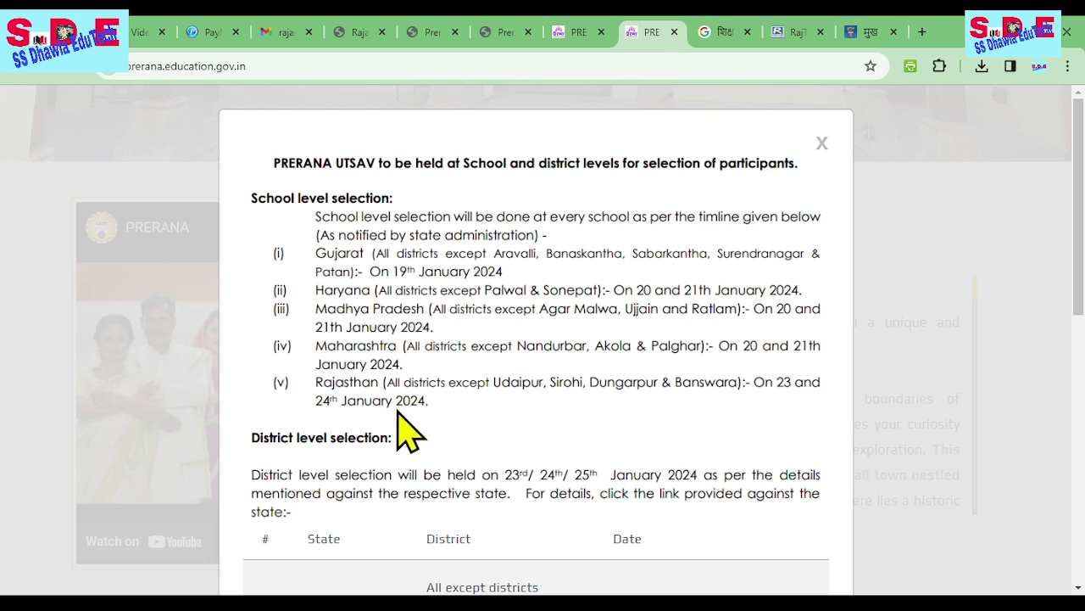
scroll(517, 373, "down", 7)
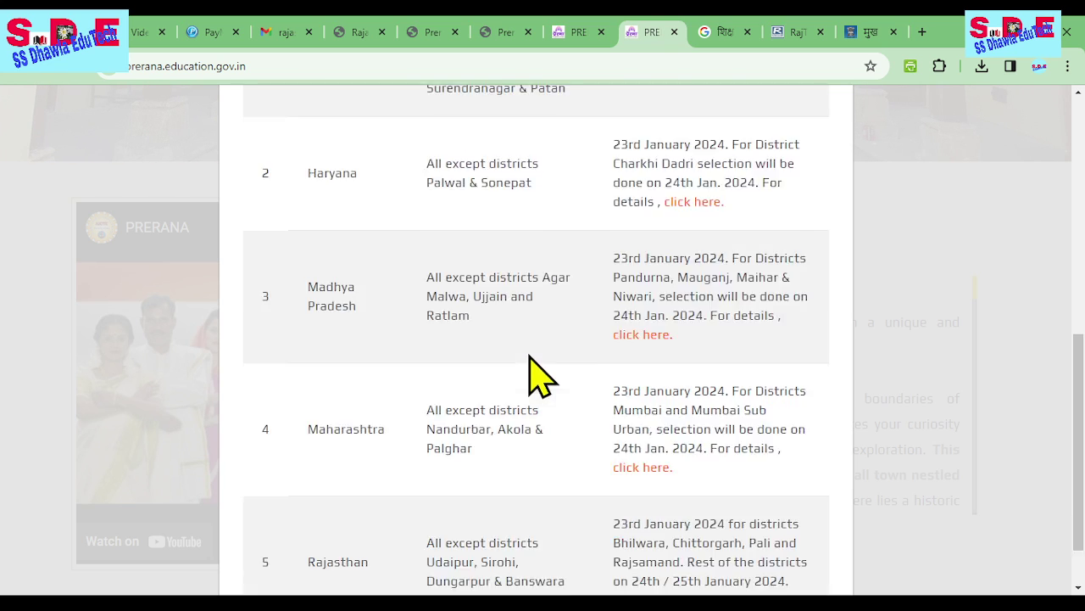
scroll(530, 357, "down", 1)
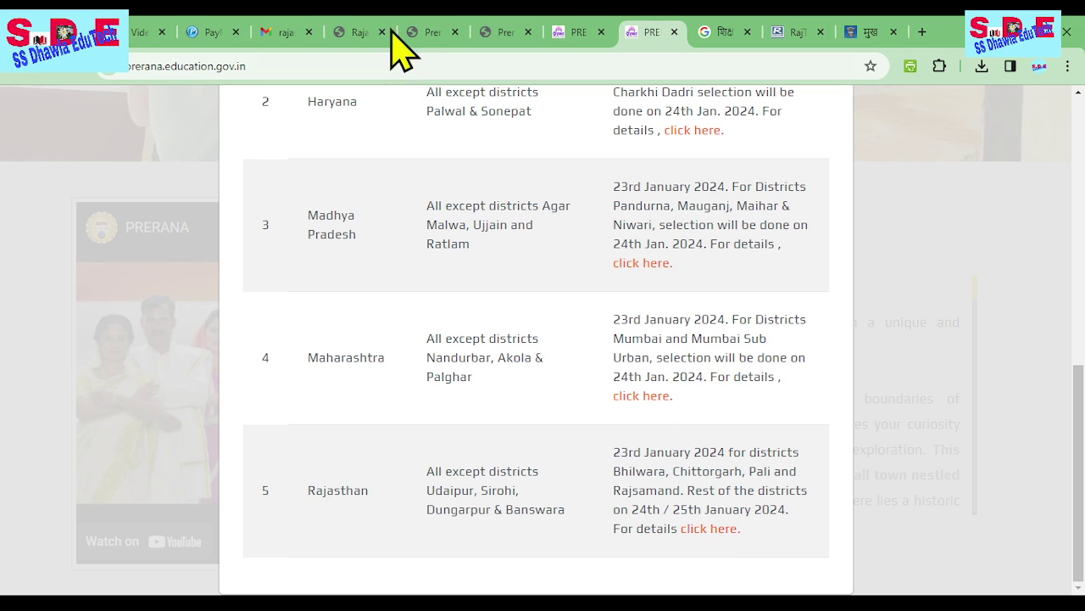
Review the district-level selection dates and venues in the Rajasthan (1).pdf list of districts.
left_click(356, 32)
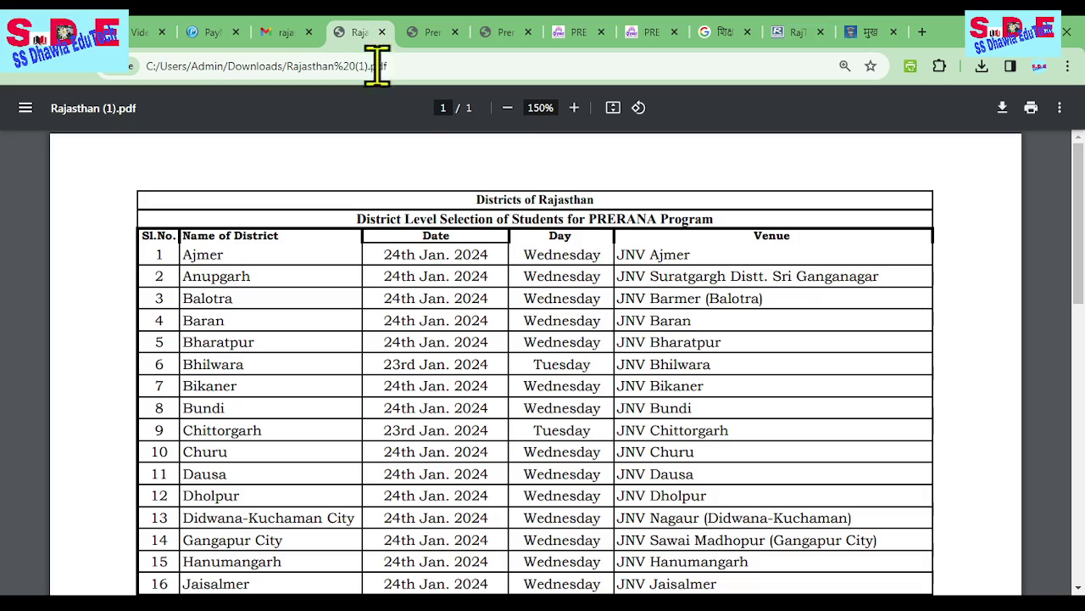
scroll(515, 415, "down", 8)
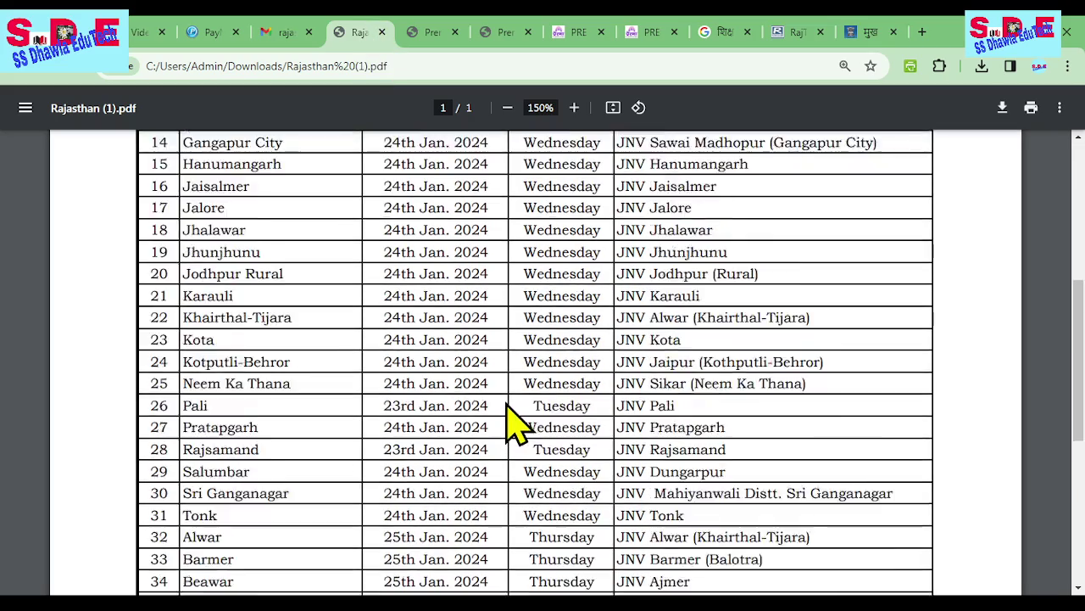
scroll(328, 480, "down", 3)
scroll(848, 484, "up", 8)
scroll(814, 415, "up", 2)
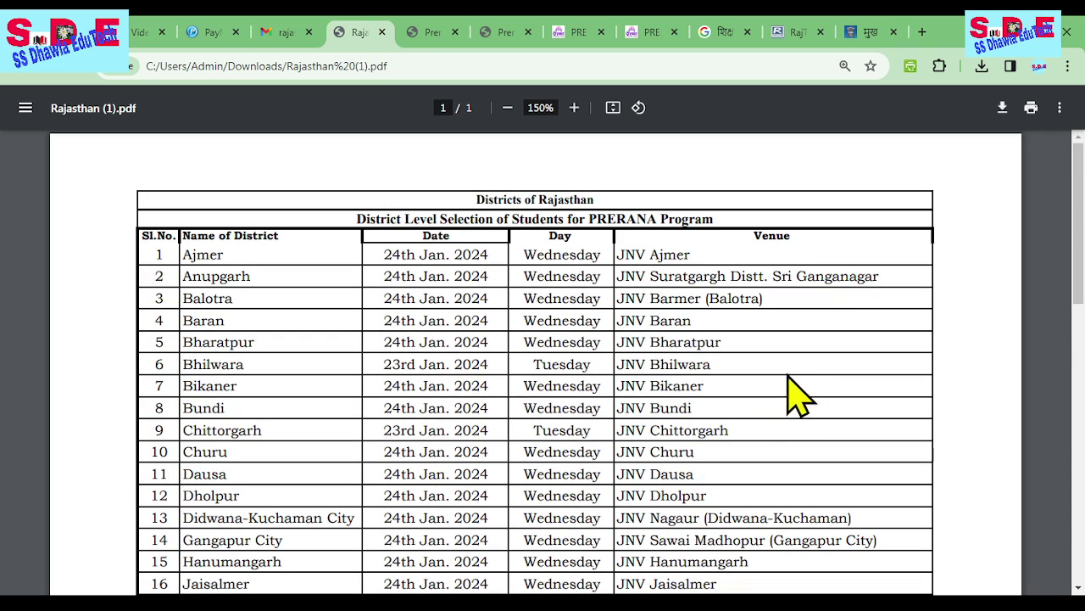
scroll(705, 290, "down", 2)
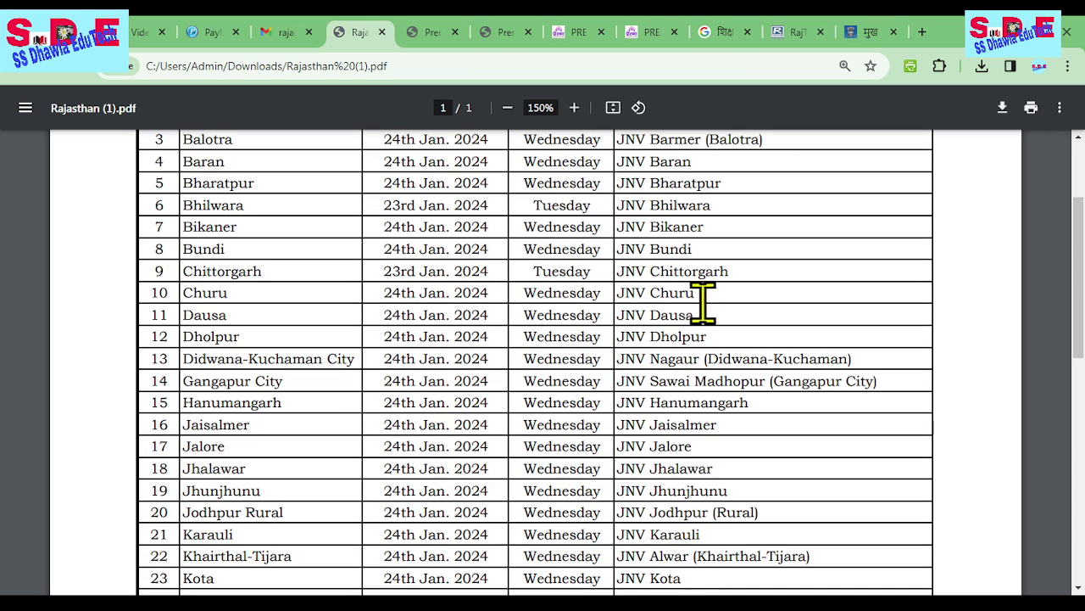
Check the online registration deadlines and selection dates by district in the Prerana date-extension letter's table.
left_click(437, 34)
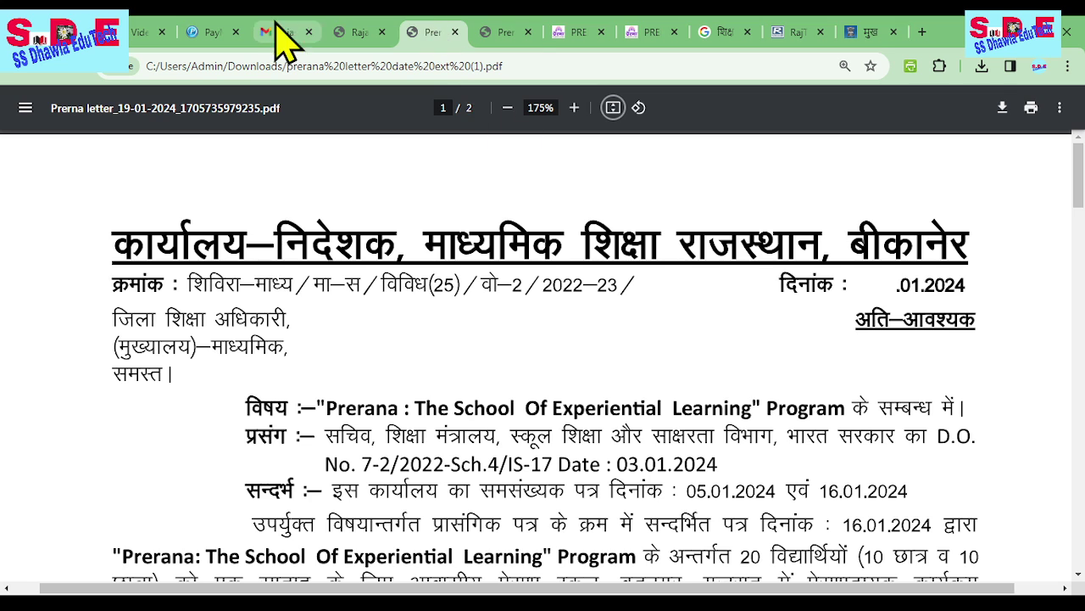
scroll(746, 460, "down", 8)
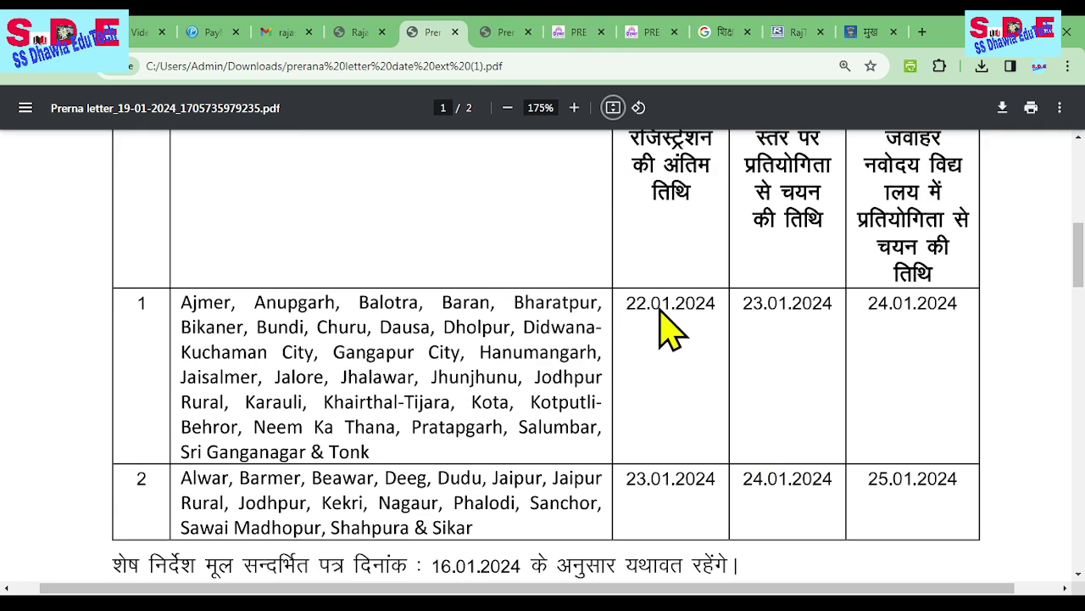
scroll(670, 339, "up", 2)
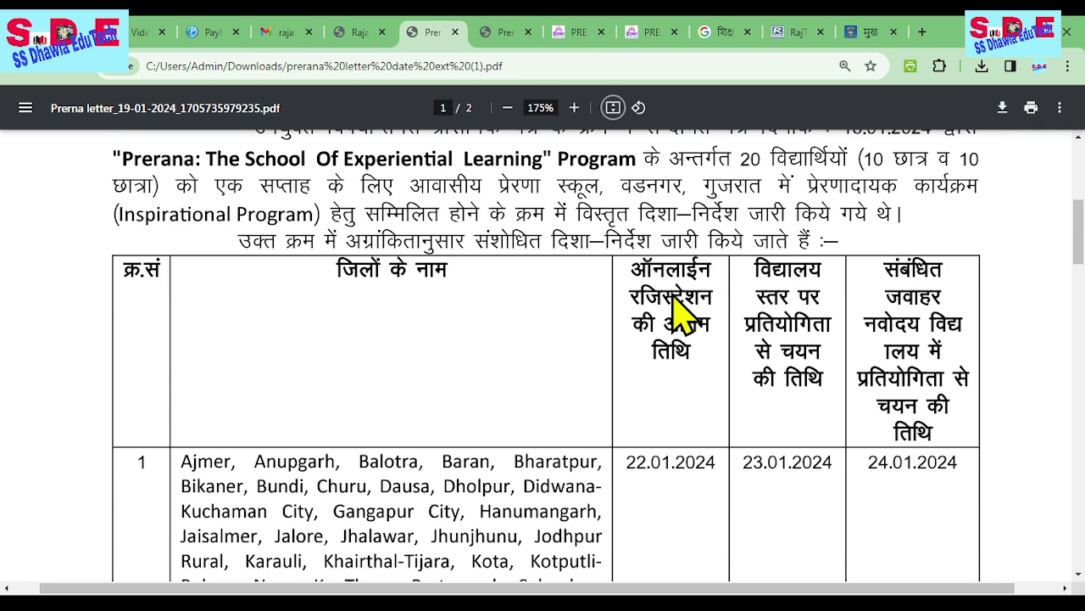